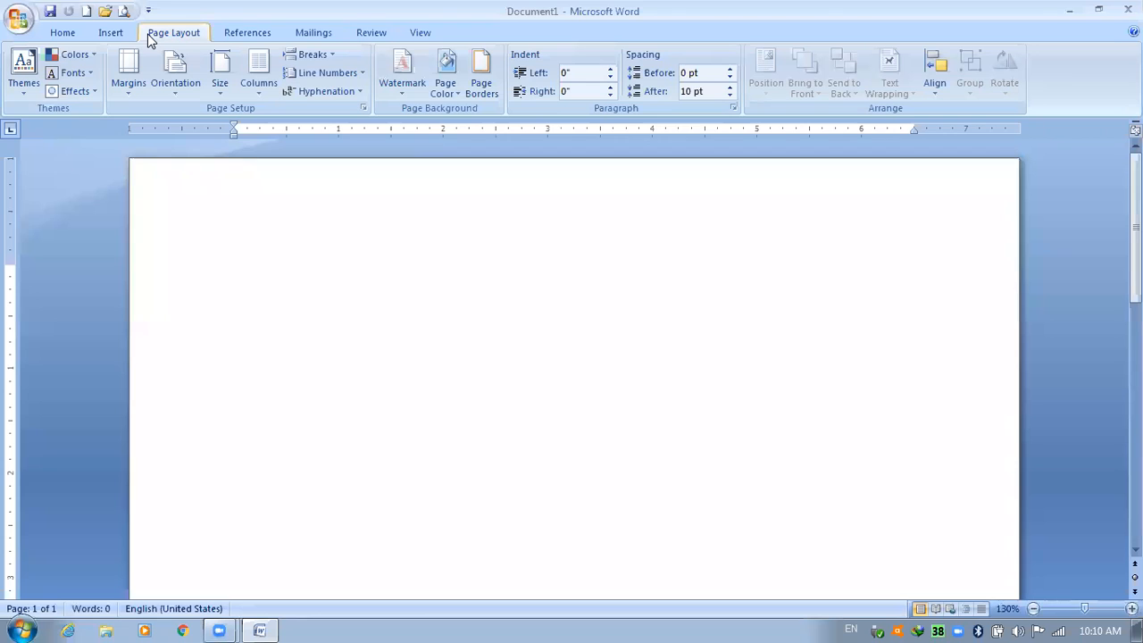
click(62, 36)
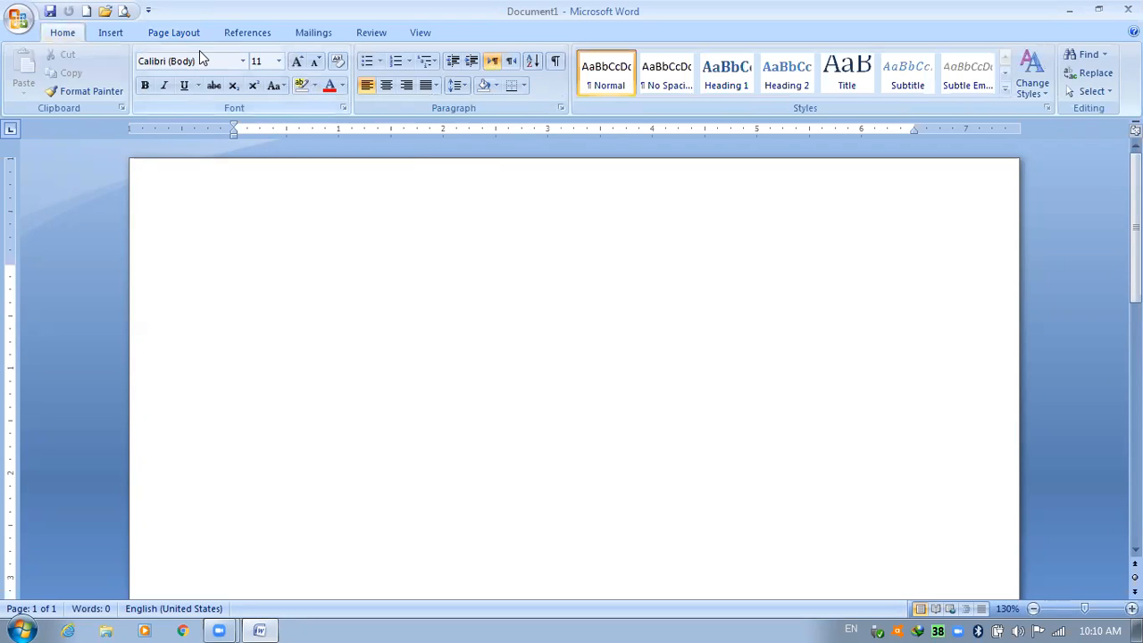
click(115, 30)
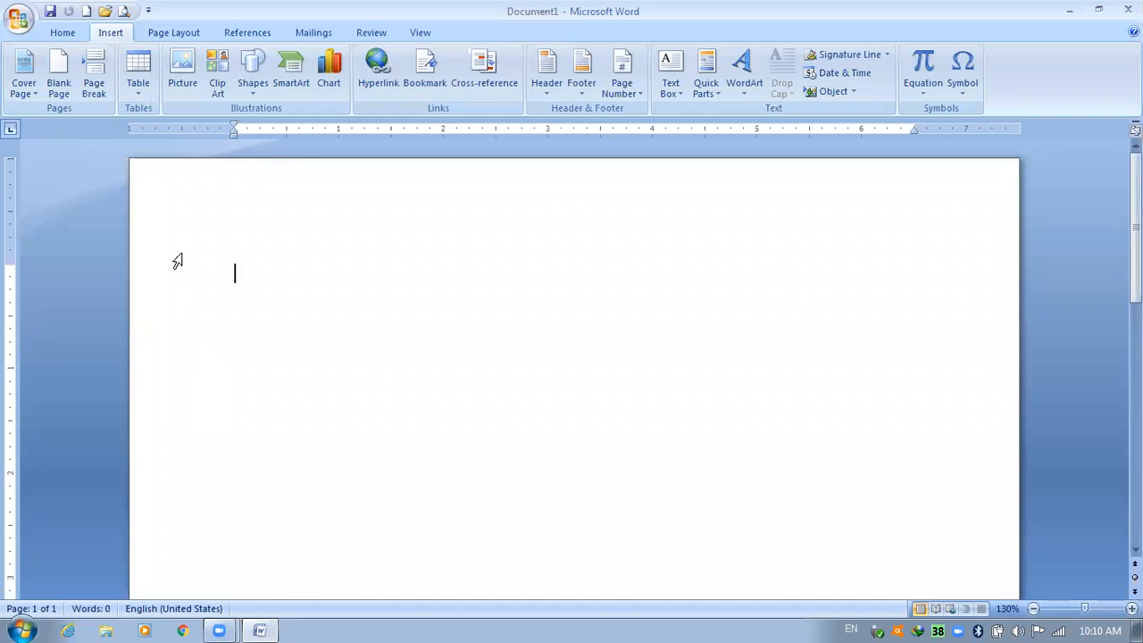
click(156, 39)
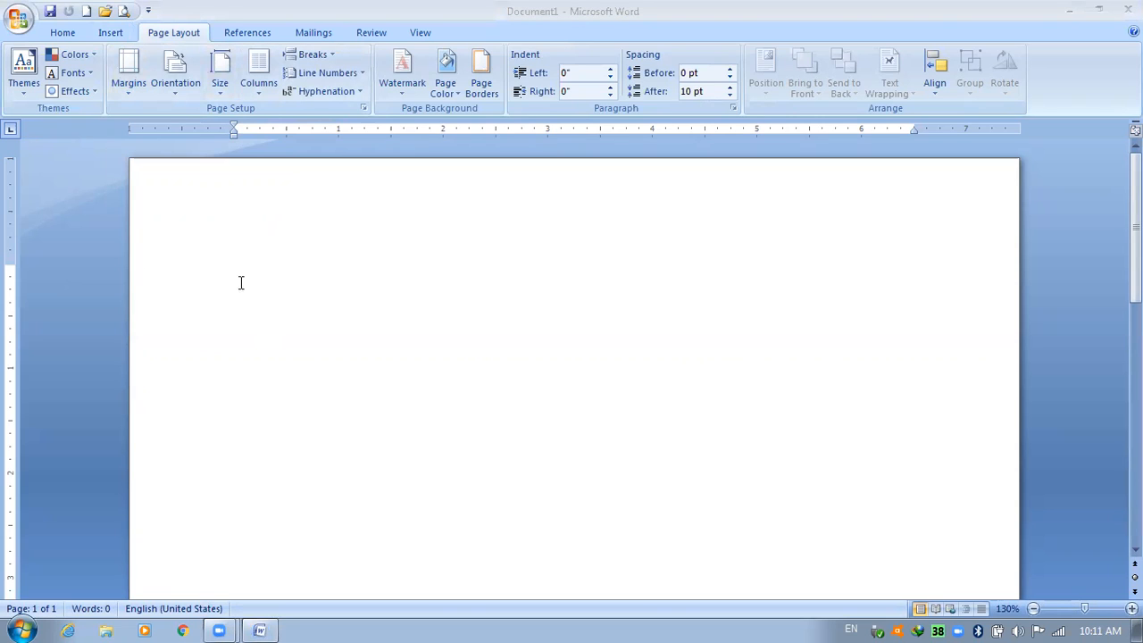
click(141, 280)
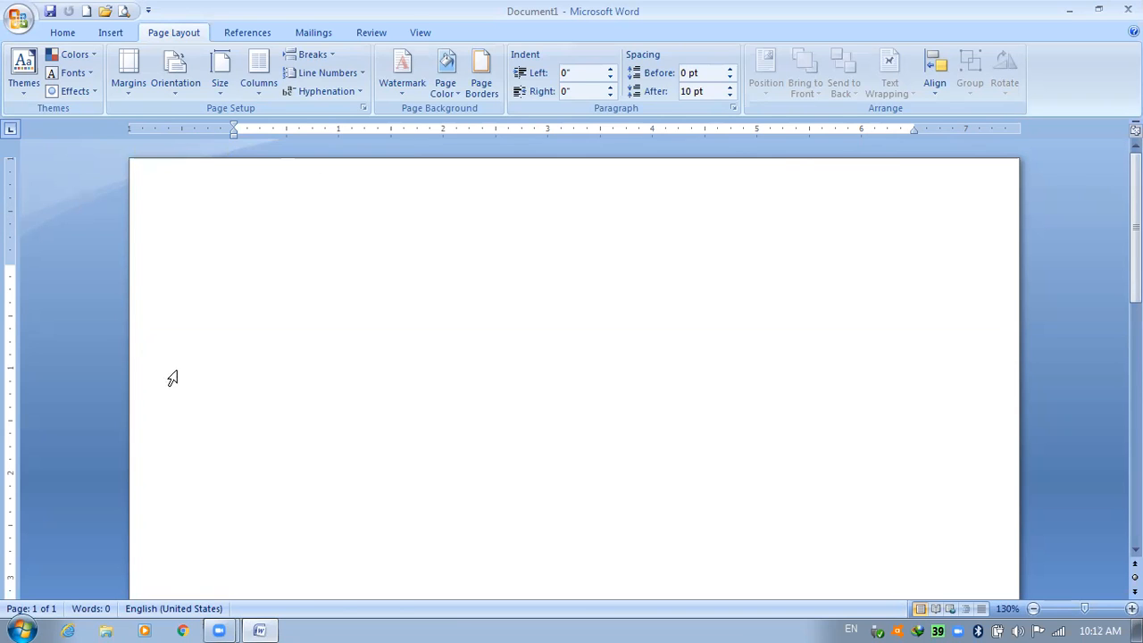
scroll(172, 378, down, 15)
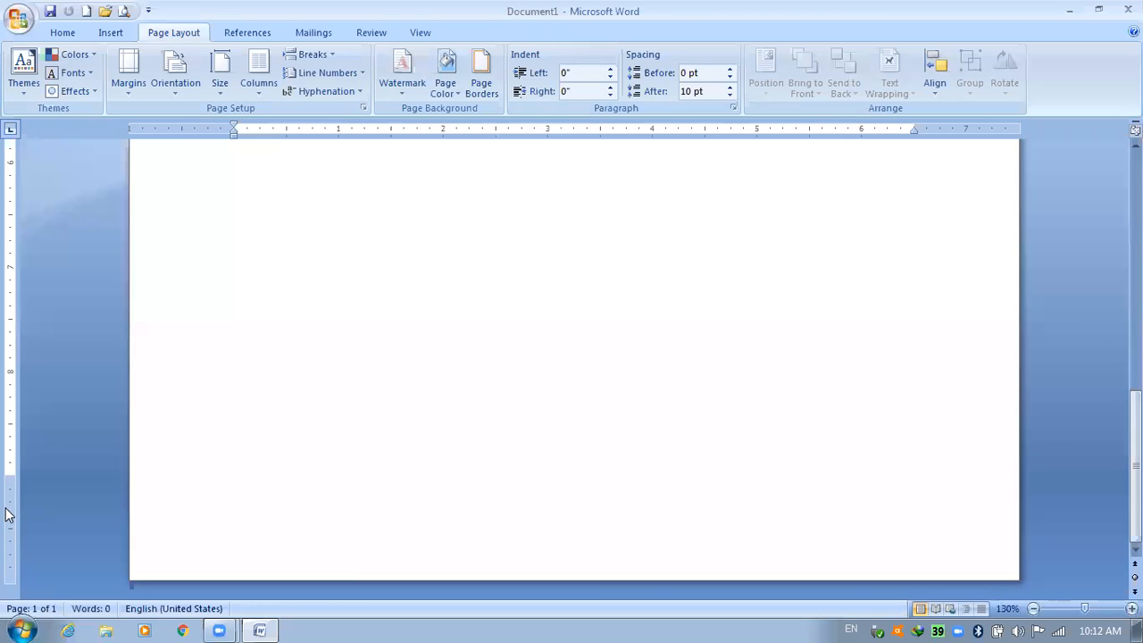
scroll(104, 360, up, 10)
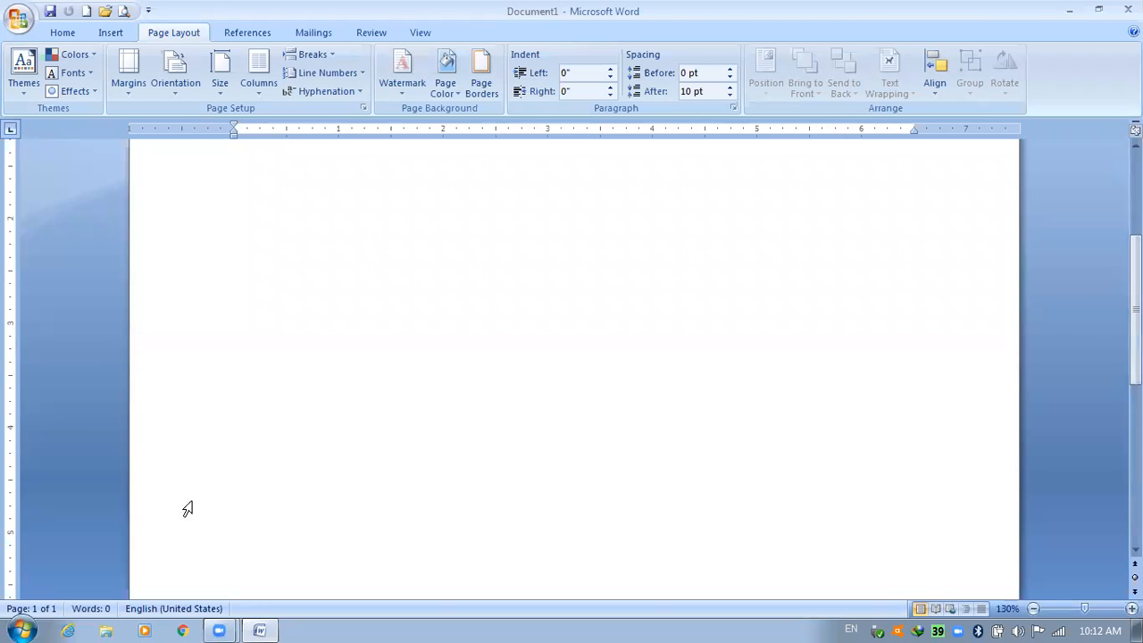
scroll(395, 280, up, 5)
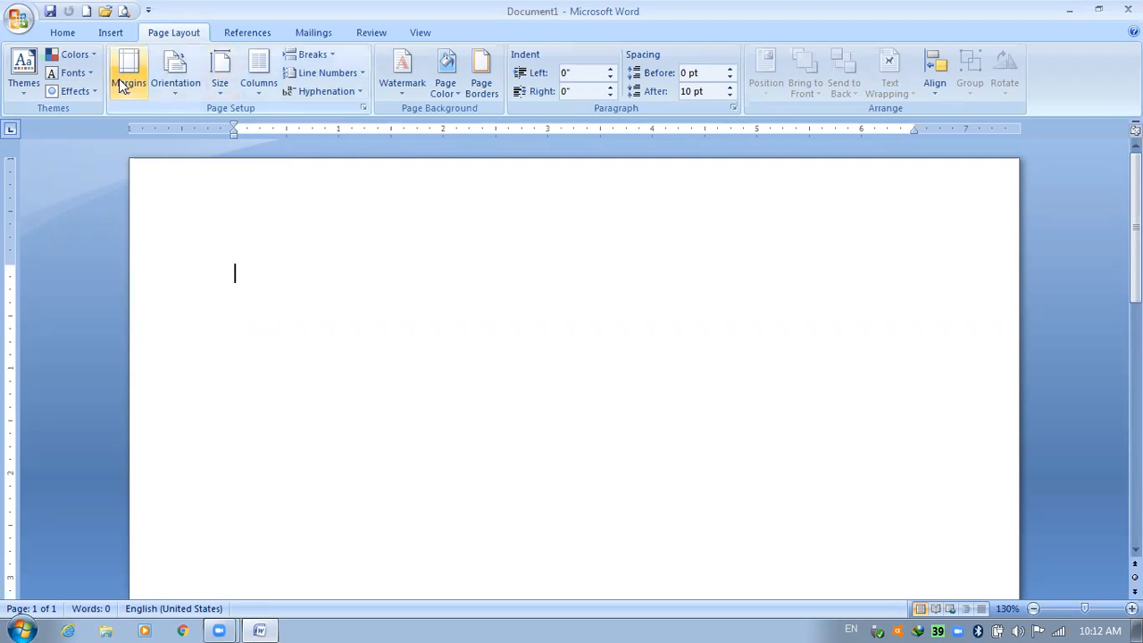
Apply the Narrow margin preset, and set custom top and bottom margins of 0.7" for the whole document
click(121, 83)
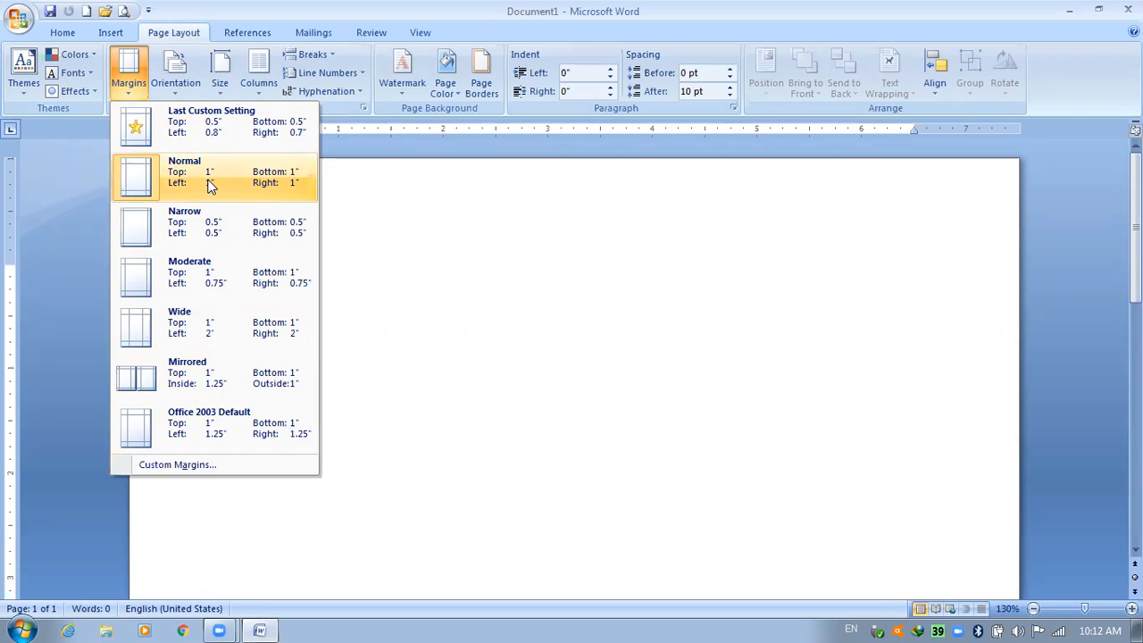
click(222, 232)
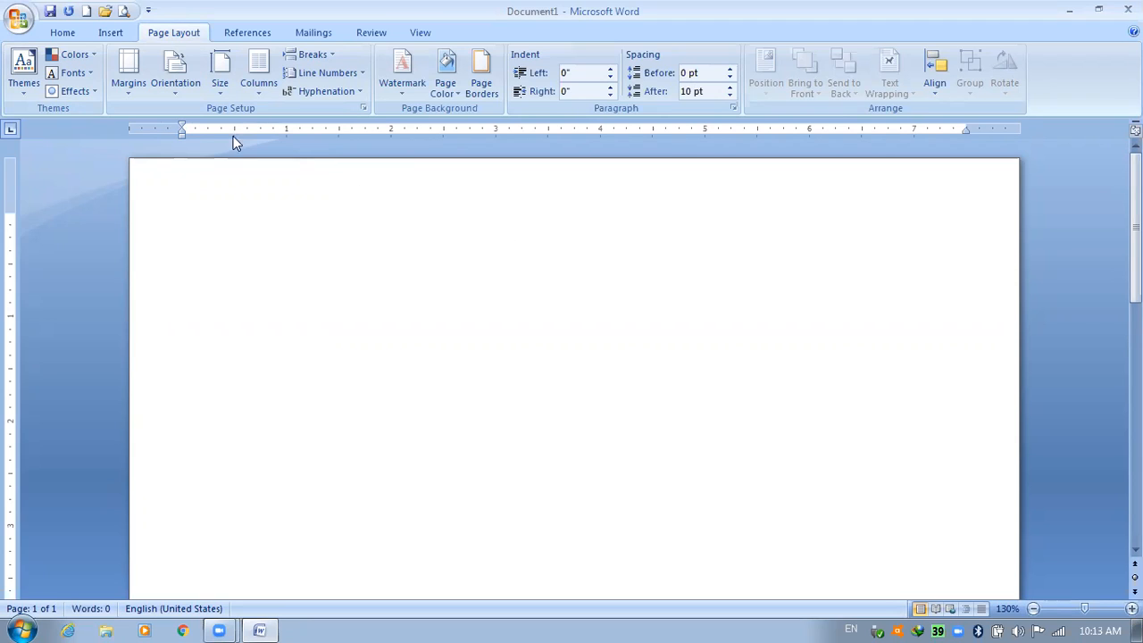
click(123, 86)
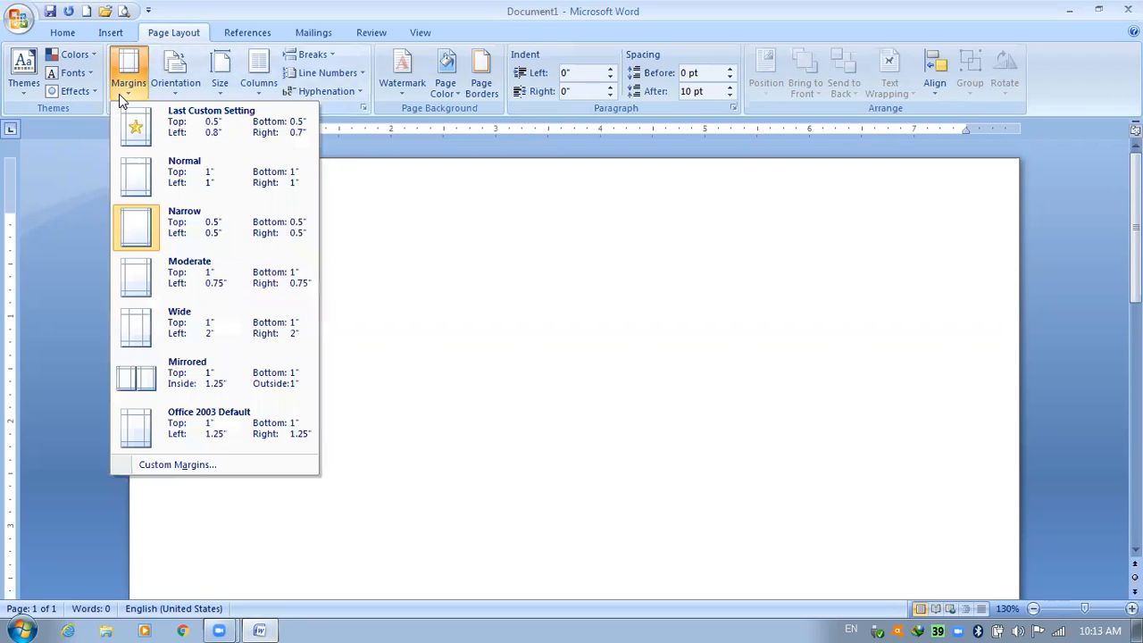
click(178, 465)
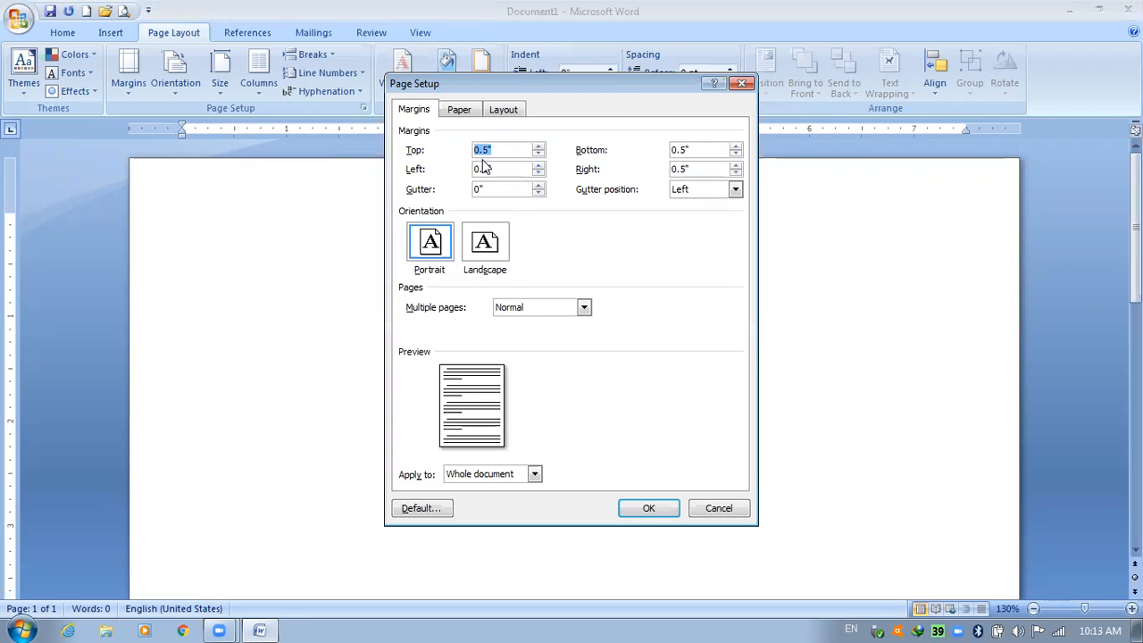
click(539, 146)
click(540, 146)
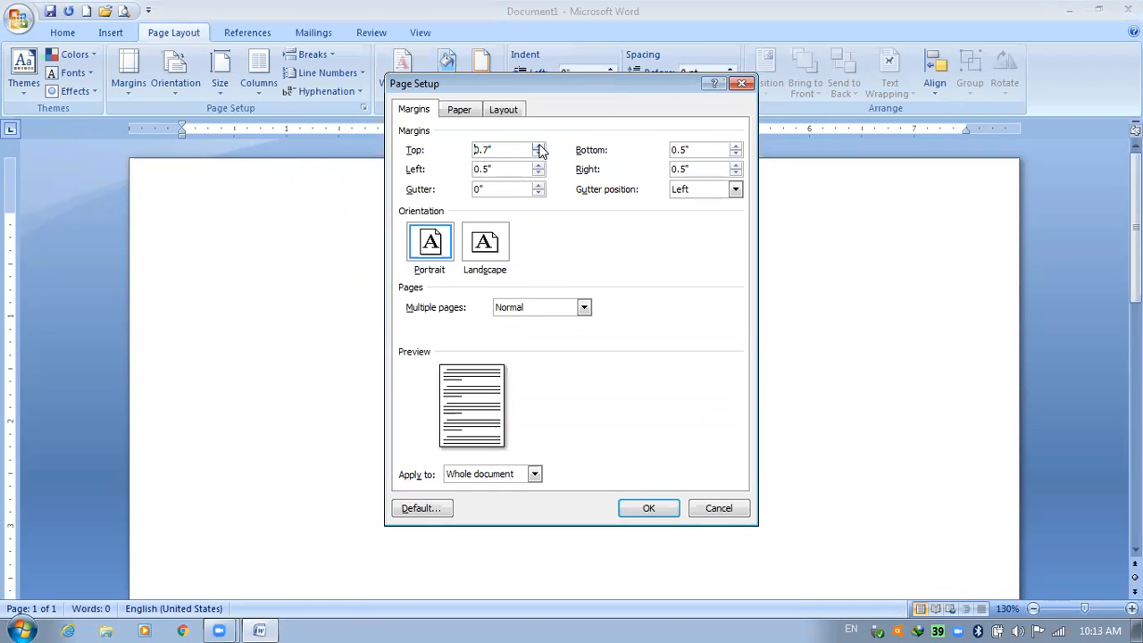
click(734, 149)
click(632, 508)
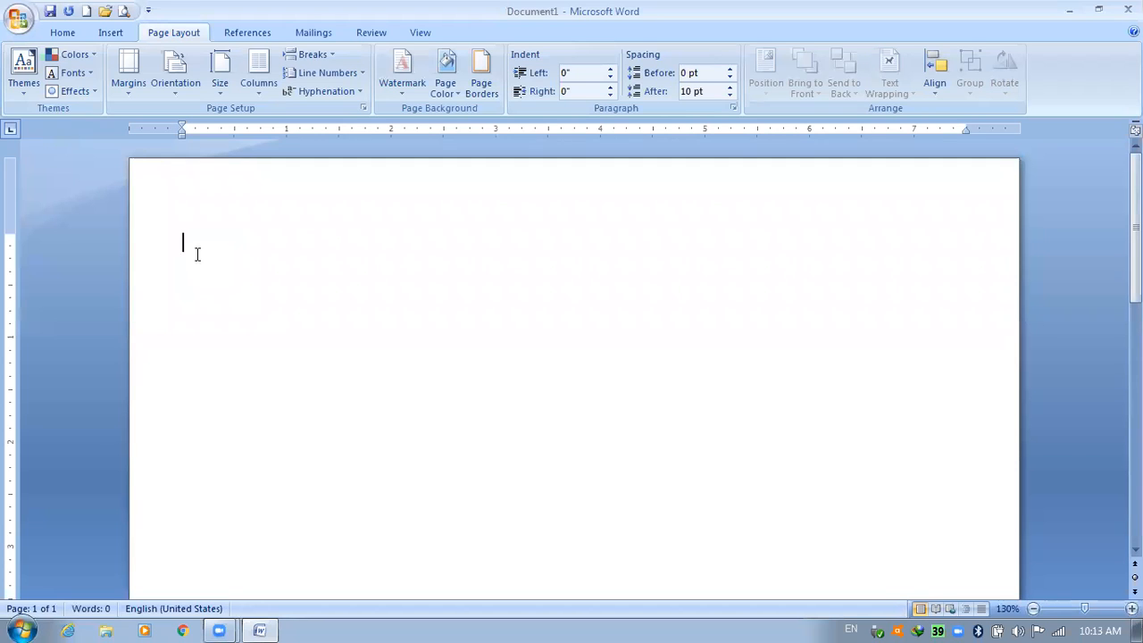
Apply the Normal margin preset with 1" on all sides
click(132, 71)
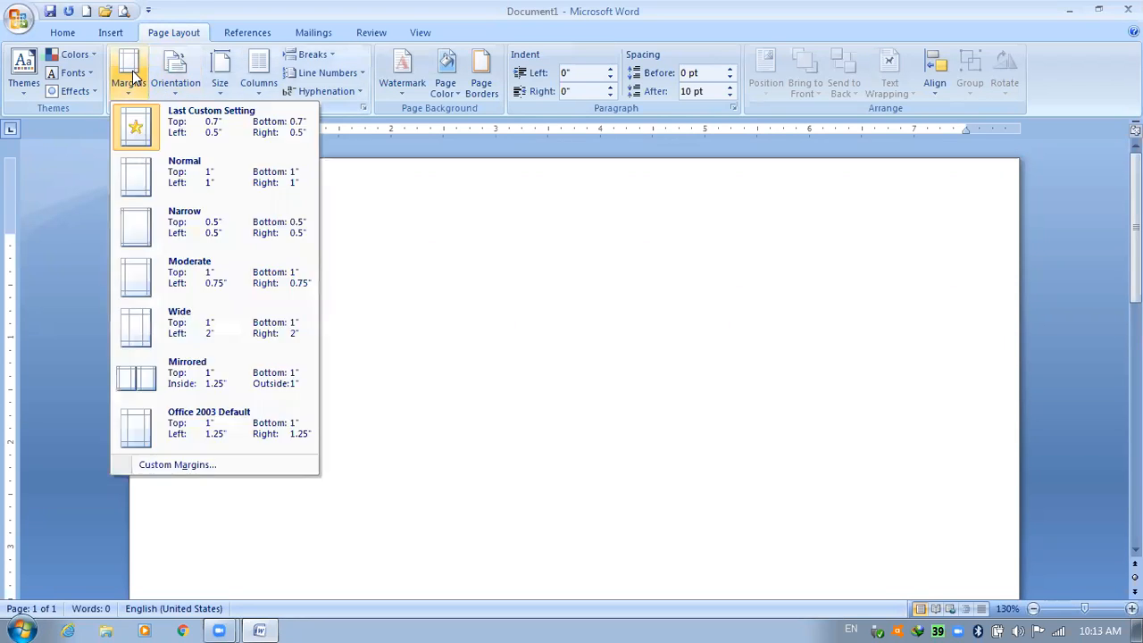
click(168, 174)
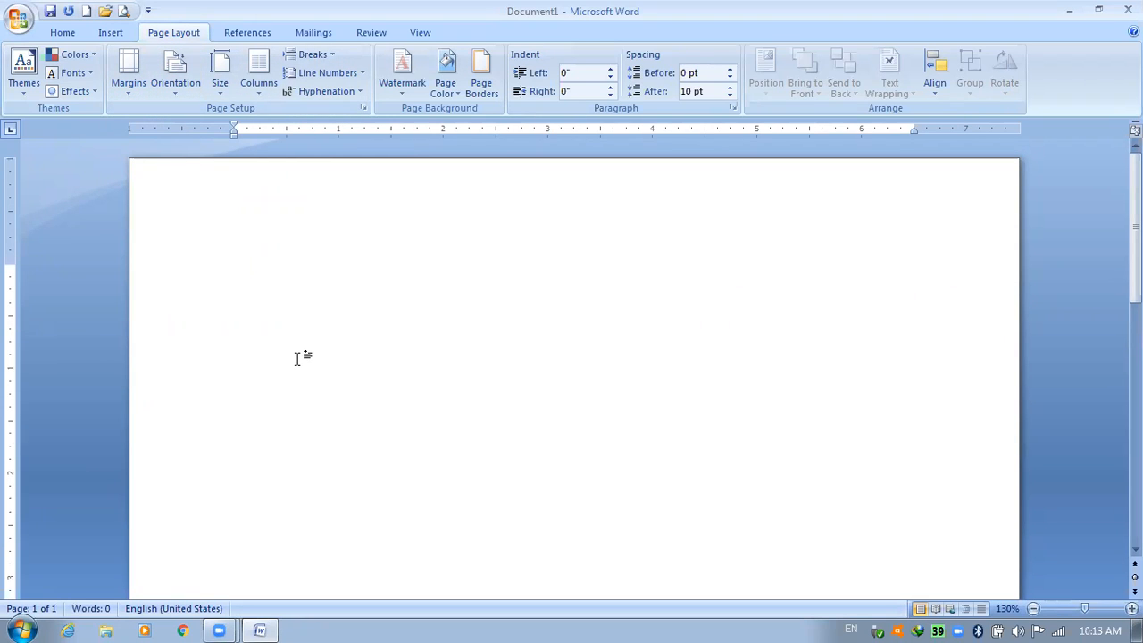
Switch the page orientation to Landscape, and return it to Portrait
click(179, 84)
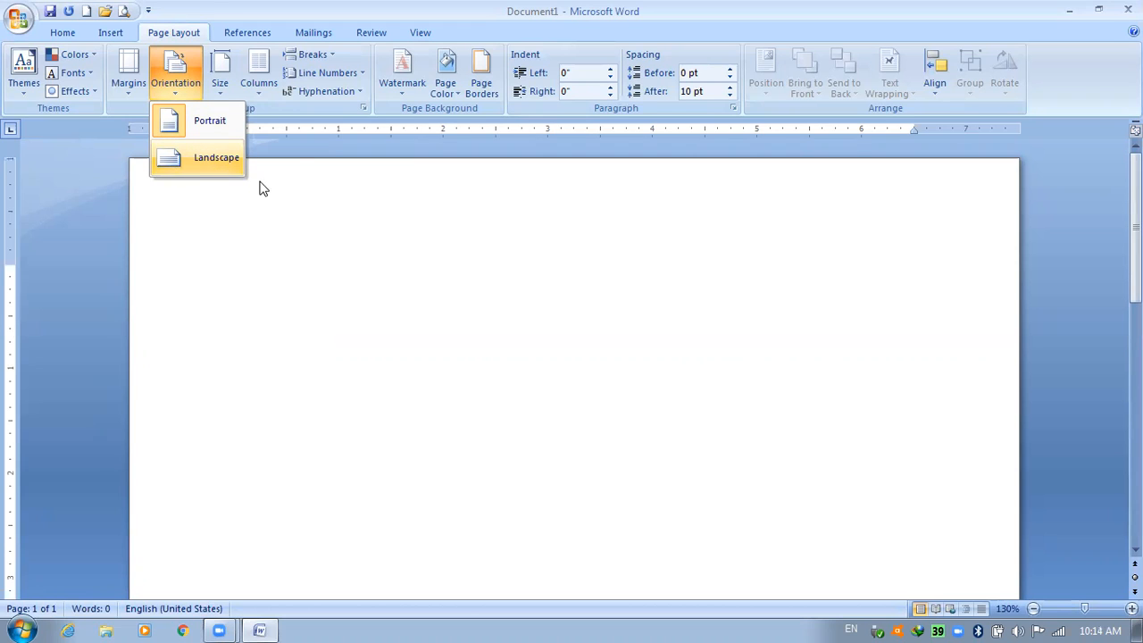
click(215, 158)
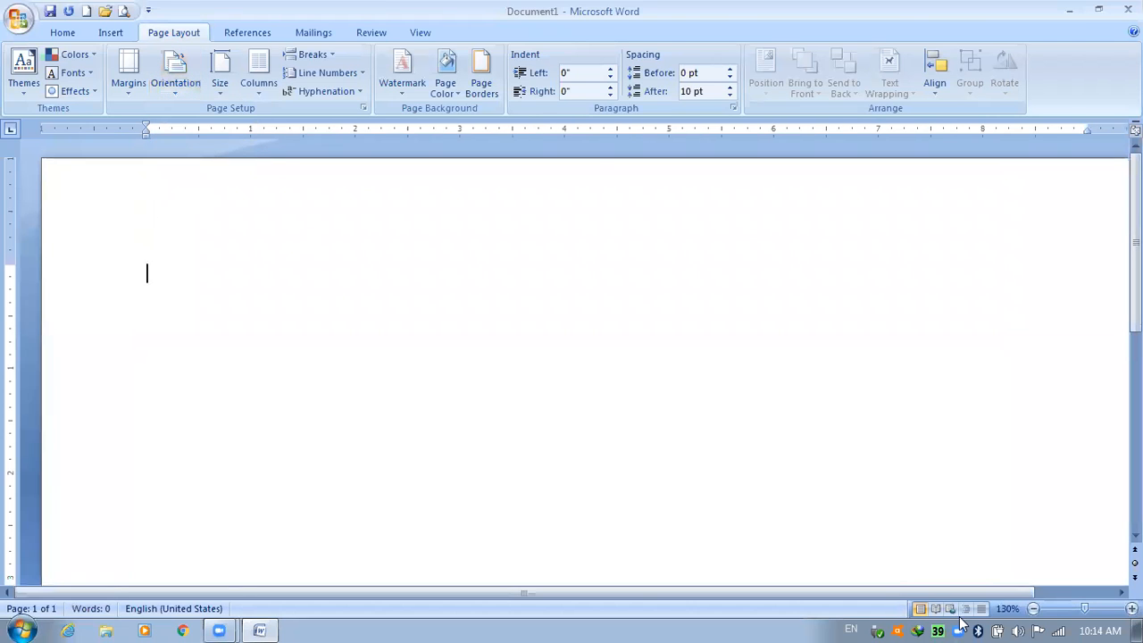
drag(893, 592, 839, 591)
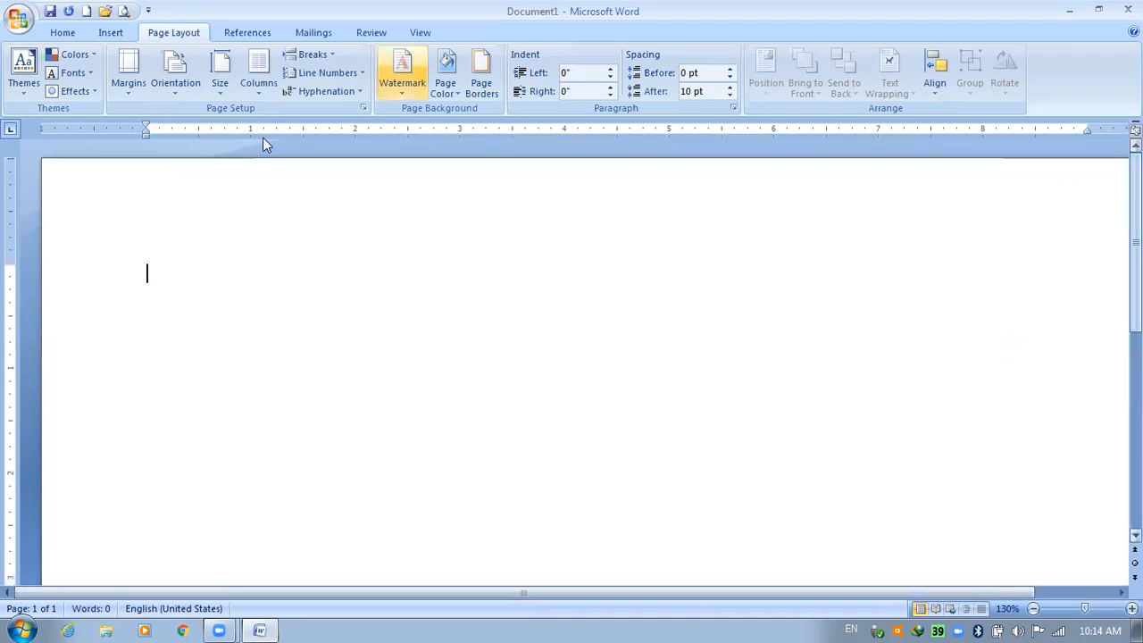
click(171, 72)
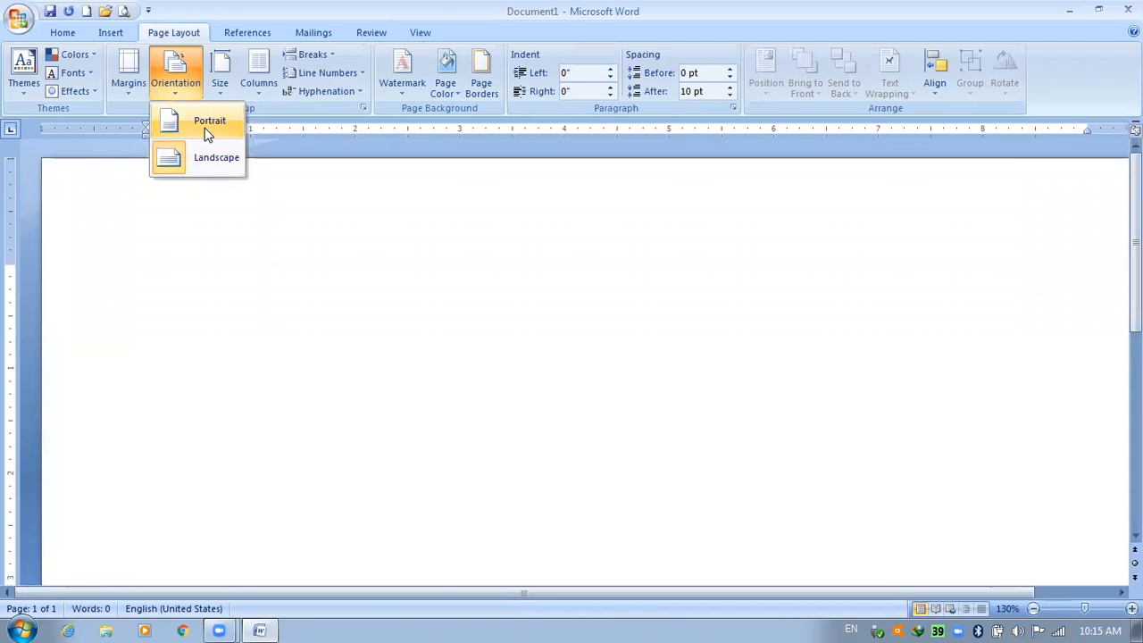
click(205, 130)
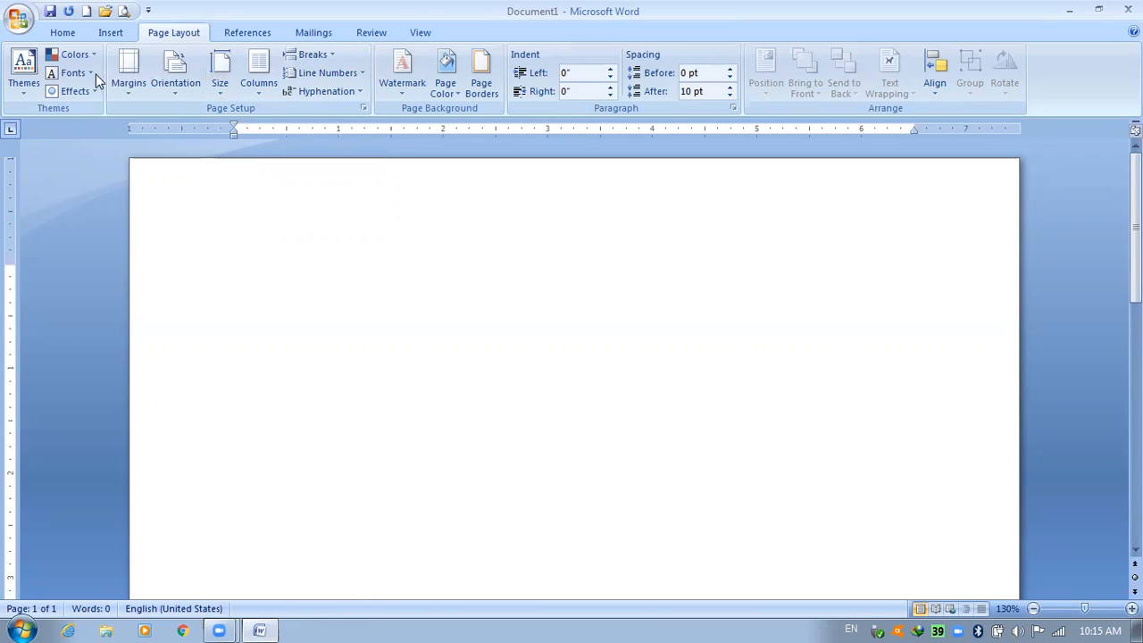
Set the document's paper size to A4 (8.27" x 11.69") and look over the resized page
click(218, 85)
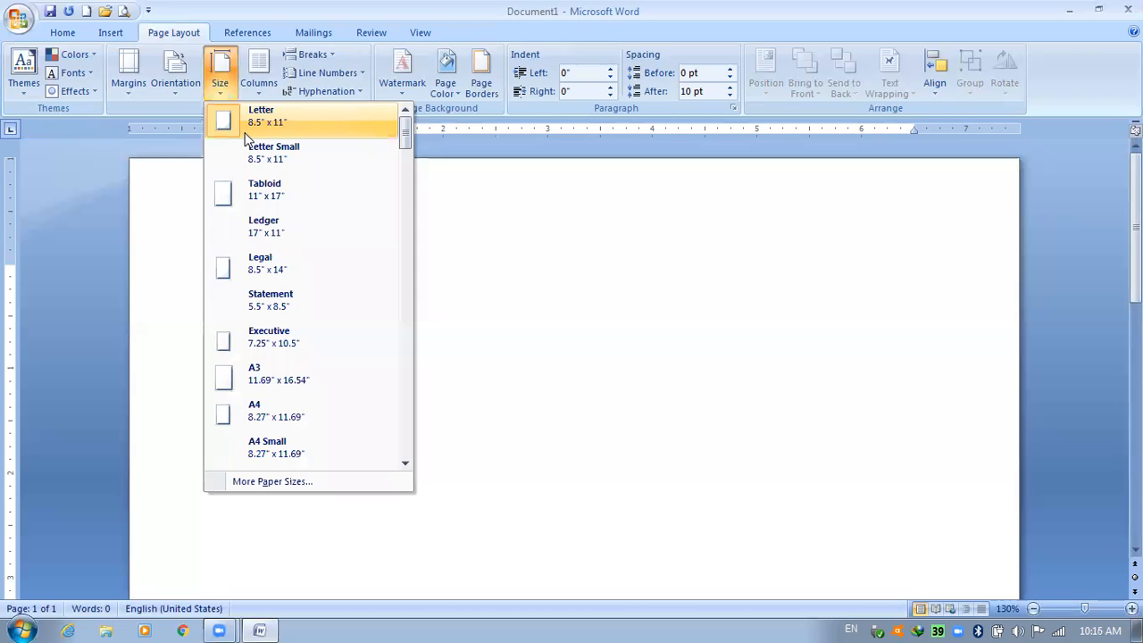
click(286, 427)
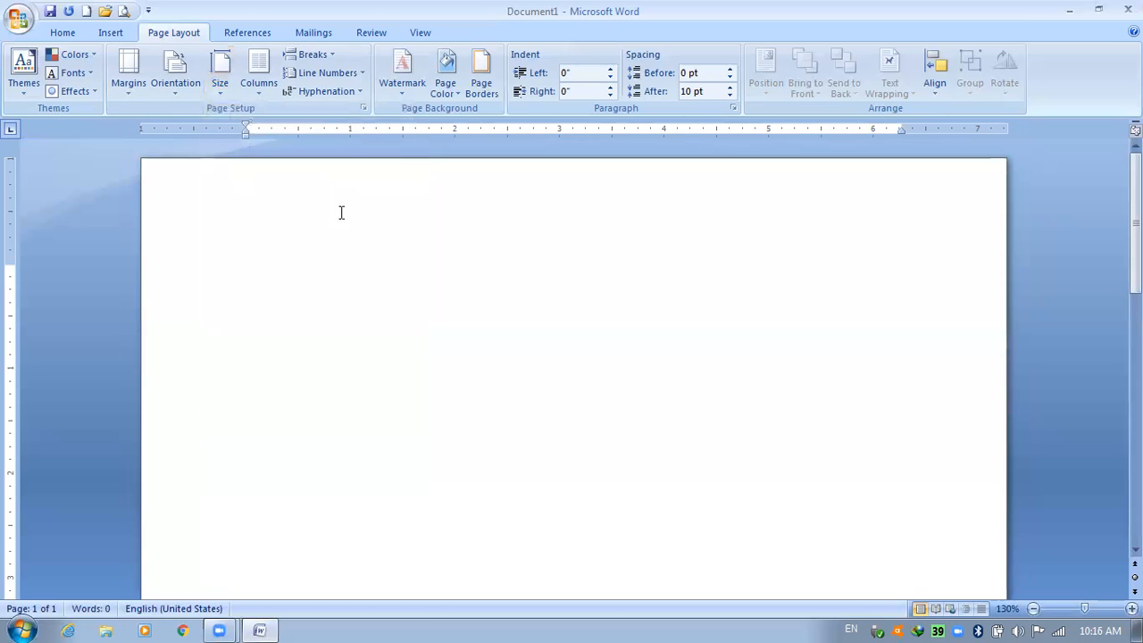
scroll(473, 281, down, 1)
scroll(480, 292, down, 6)
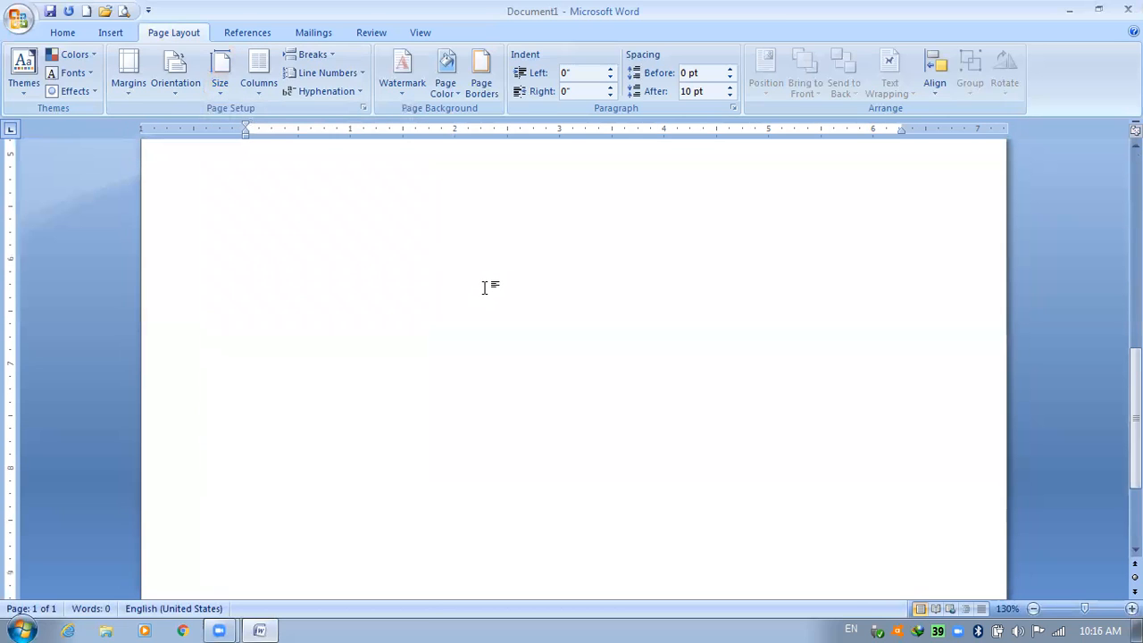
scroll(484, 290, up, 3)
scroll(484, 289, up, 5)
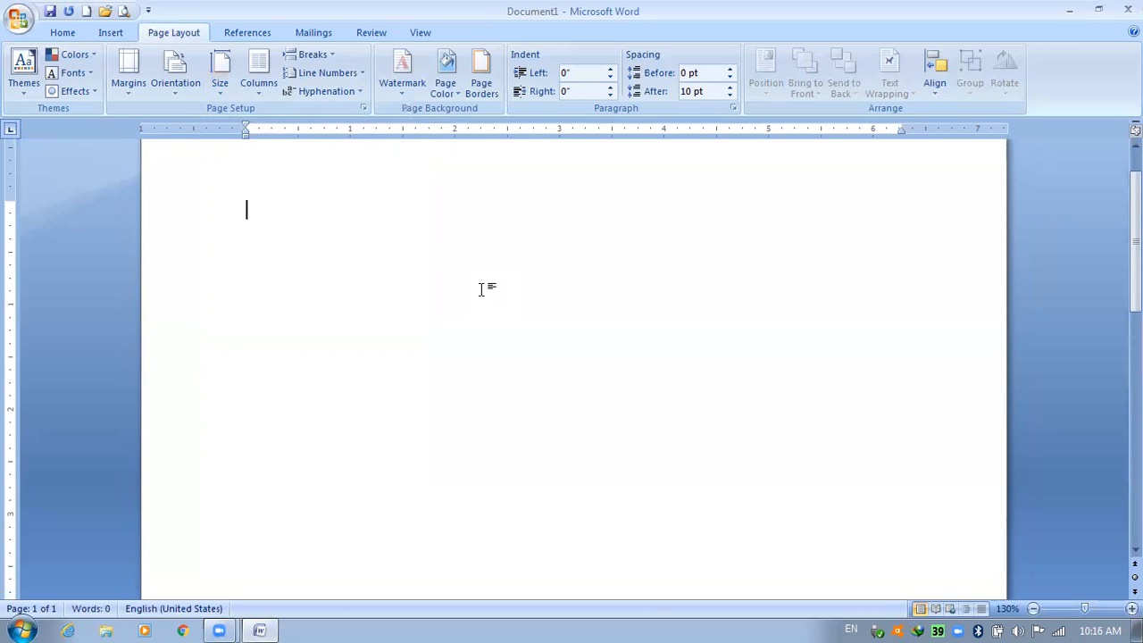
click(219, 71)
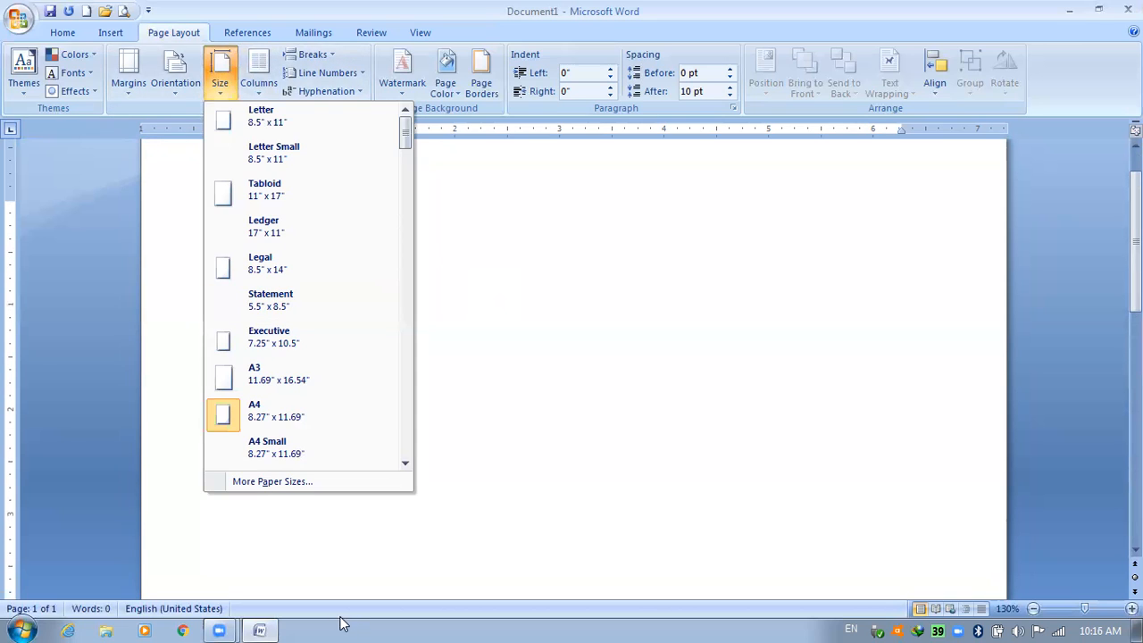
click(240, 426)
scroll(387, 306, down, 3)
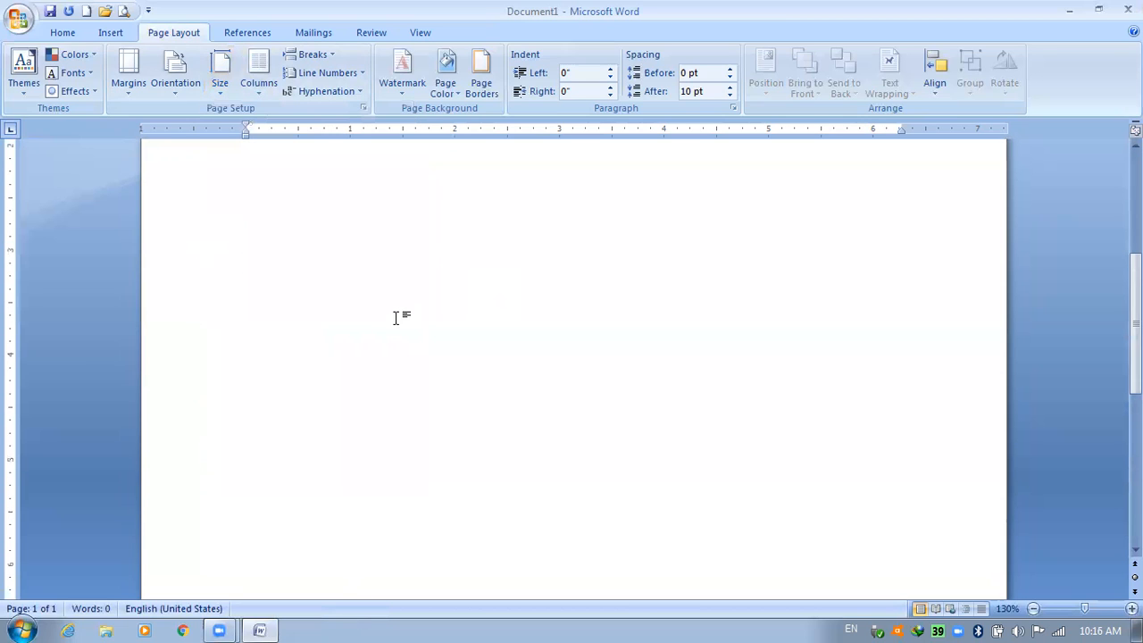
scroll(397, 326, down, 3)
scroll(399, 334, up, 4)
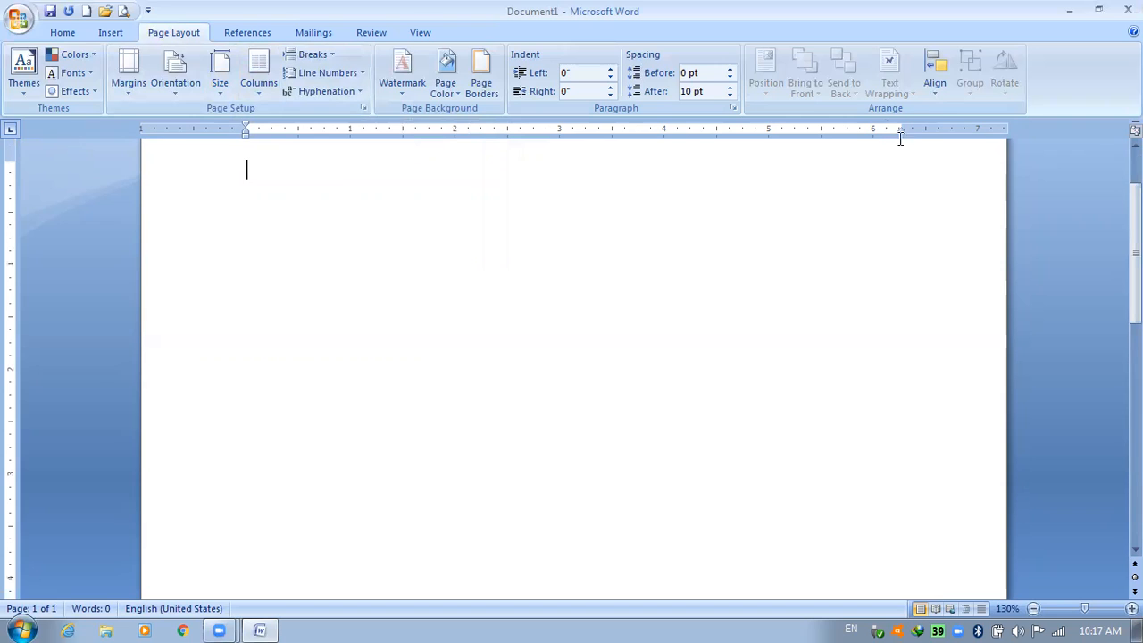
Try the two-column and three-column layouts on the page, and settle on two columns
click(258, 75)
click(287, 163)
click(258, 79)
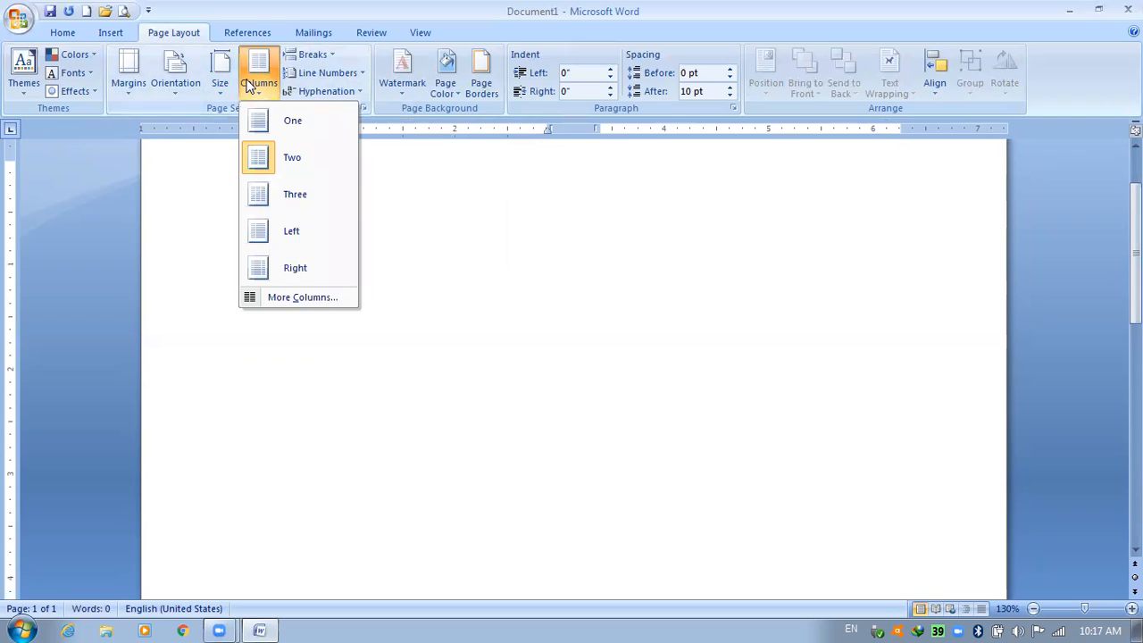
click(269, 195)
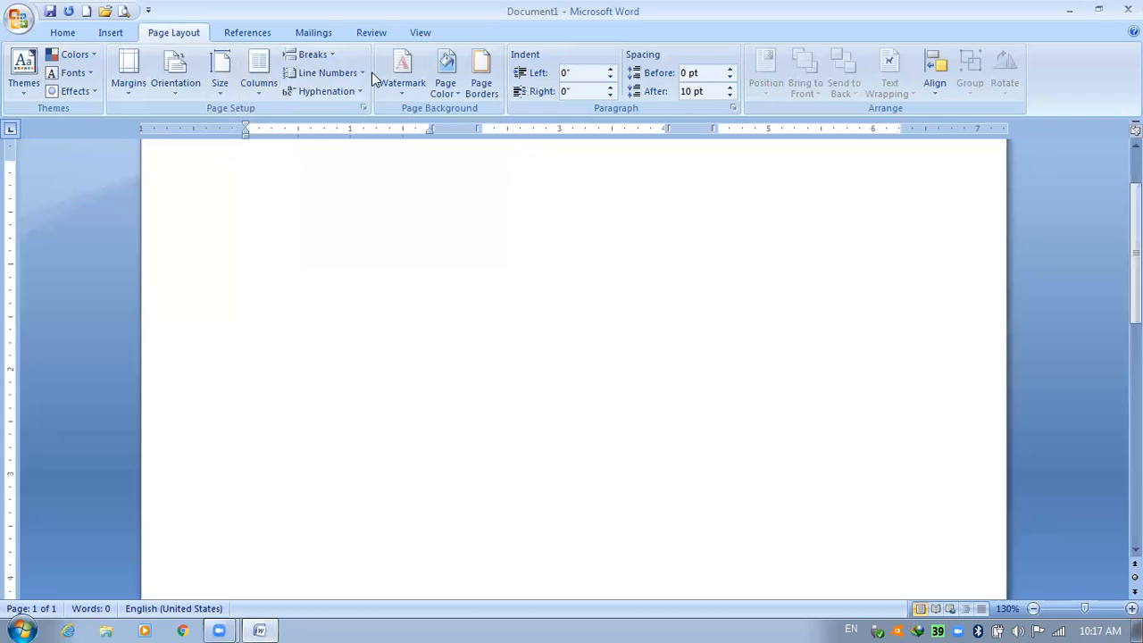
click(264, 103)
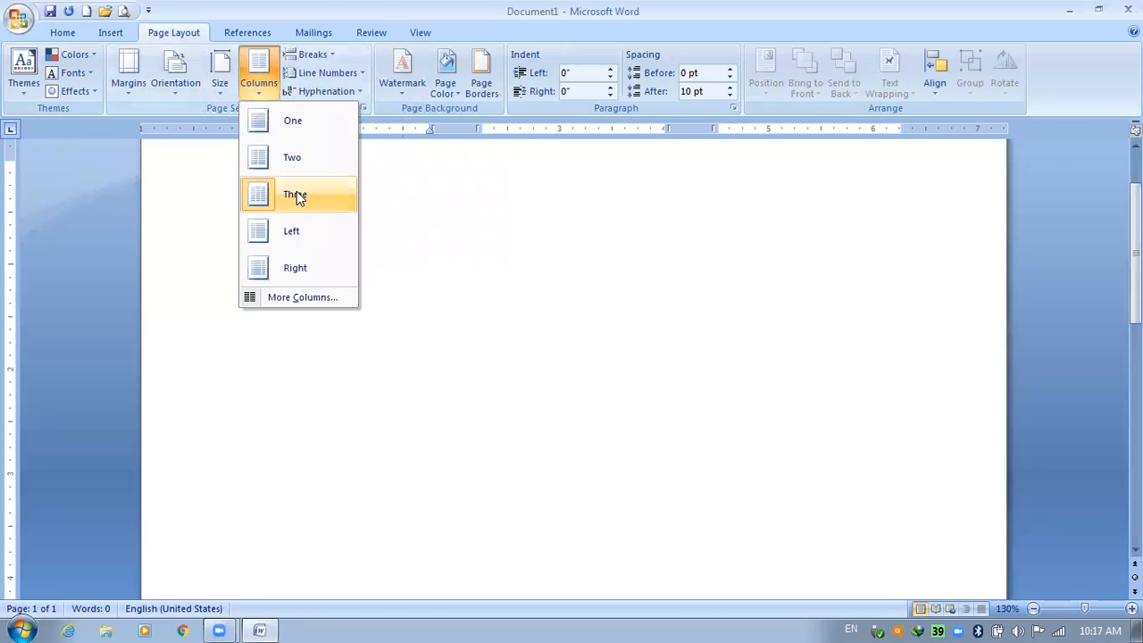
click(292, 166)
Fill the start of the first column with the sample text "Drtfhhggjlkjbhnvnm;,m/ m.n chjgkjlkjopi9oiytutghgkuoipk;lkjoij hyujgfjh yfhg gjhhkjio"
text(drtfhhggjlkj)
text(bhnvnm;,m/ m.n)
text( chjgkjlkjopi9oiytu)
text(tghgkuoipk;lkjoij)
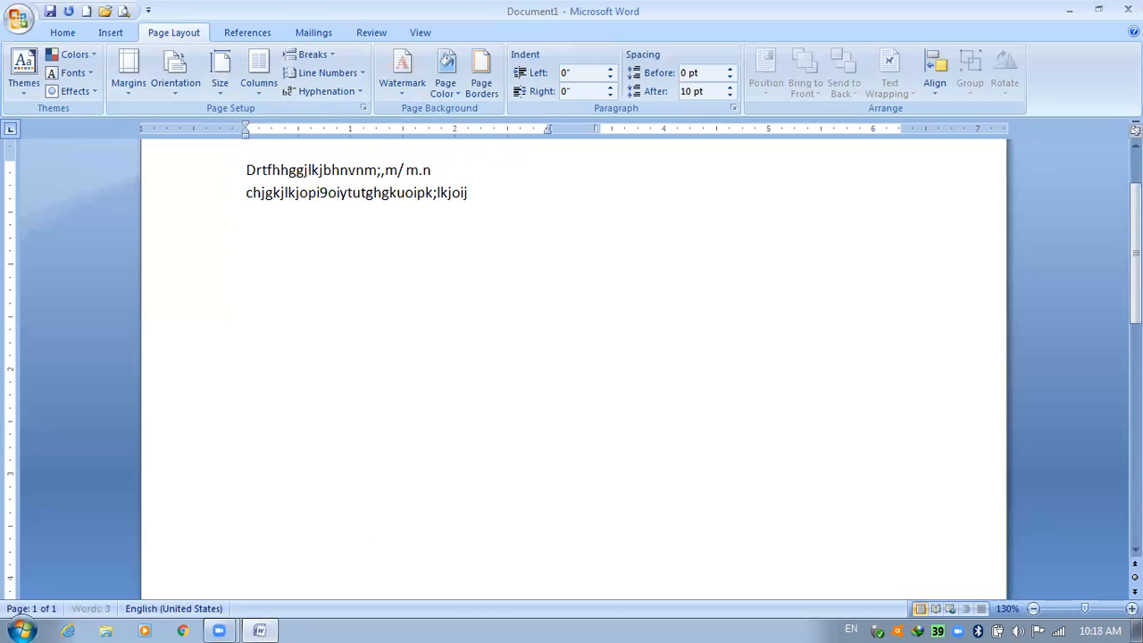
text( hyujgfjh)
text( yfhg gjhh)
text(kjio)
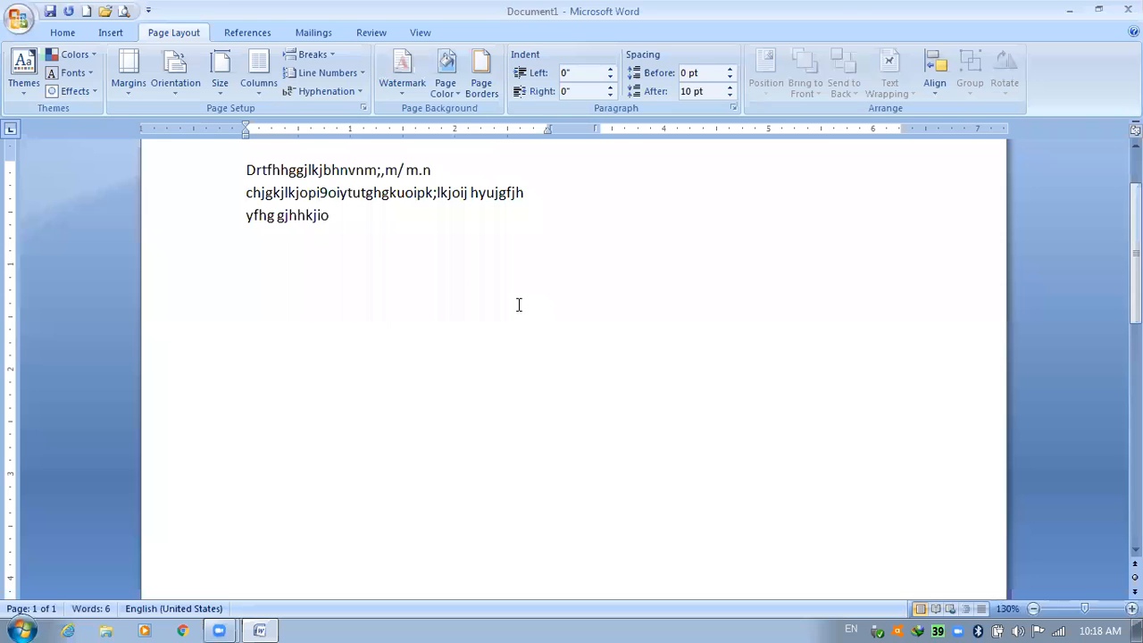
Insert a column break after the sample text so that typing continues in the second column
click(325, 54)
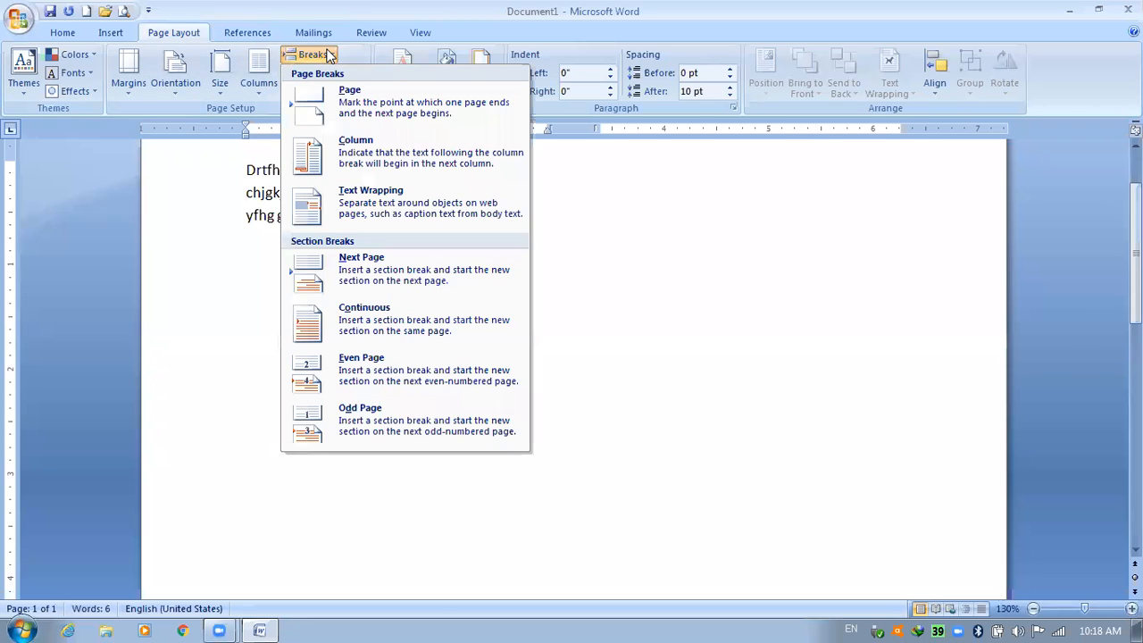
click(379, 158)
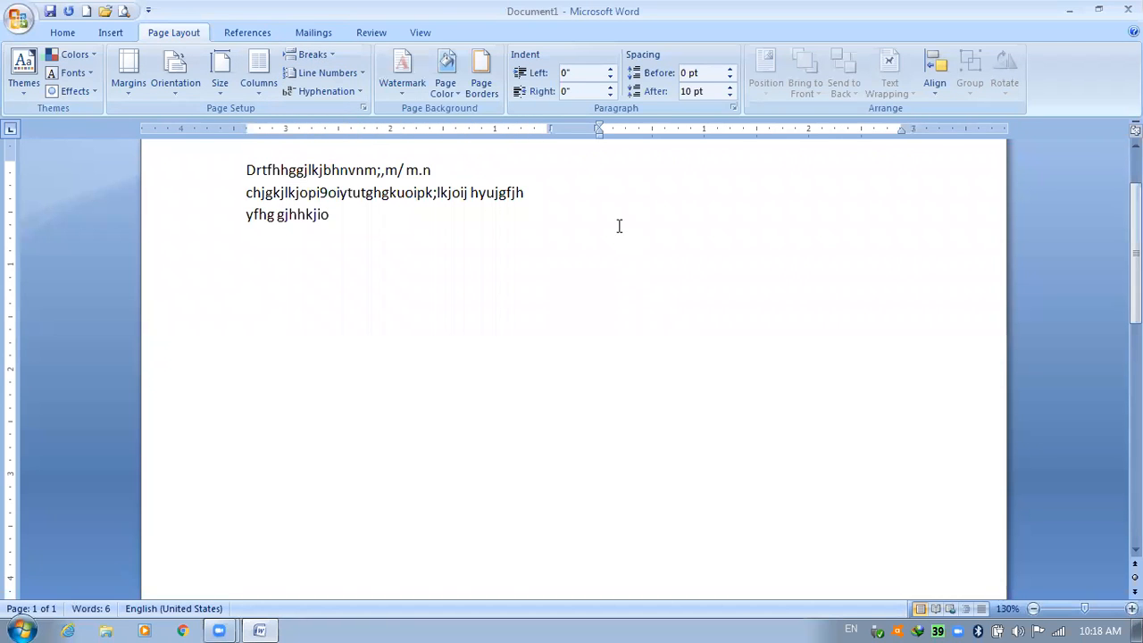
Display the page thumbnails beside the document
key(alt+v)
key(b)
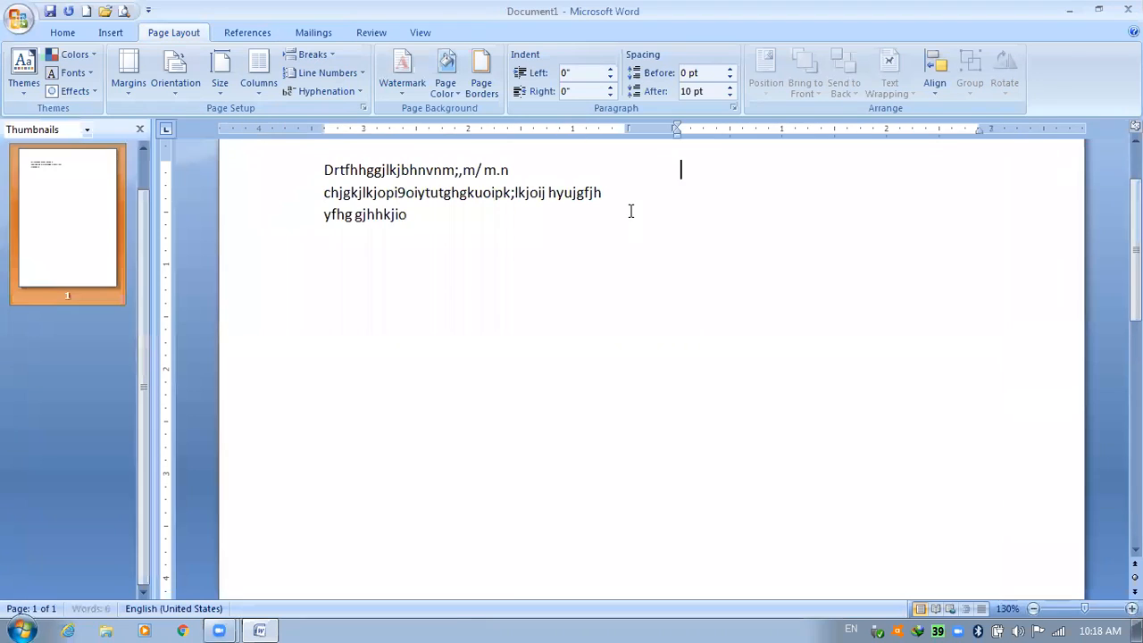
Hide the page thumbnails and enter the sample text "gfdfsffj.k xfdsfdgffdgghhgtg" in the second column
click(140, 131)
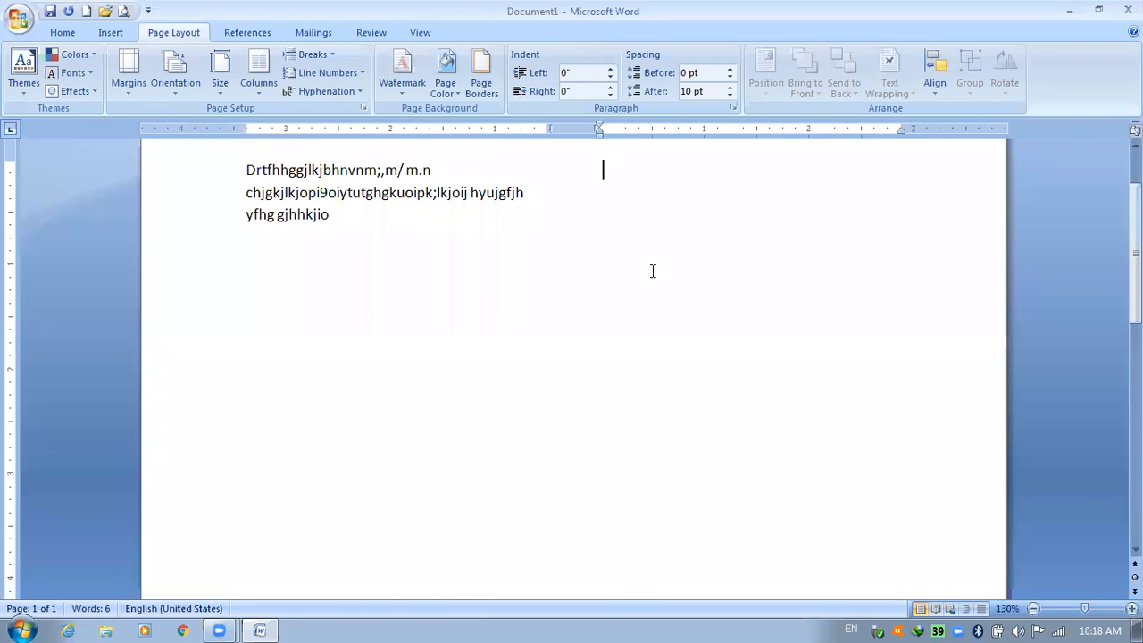
text(gfdfsffj.k)
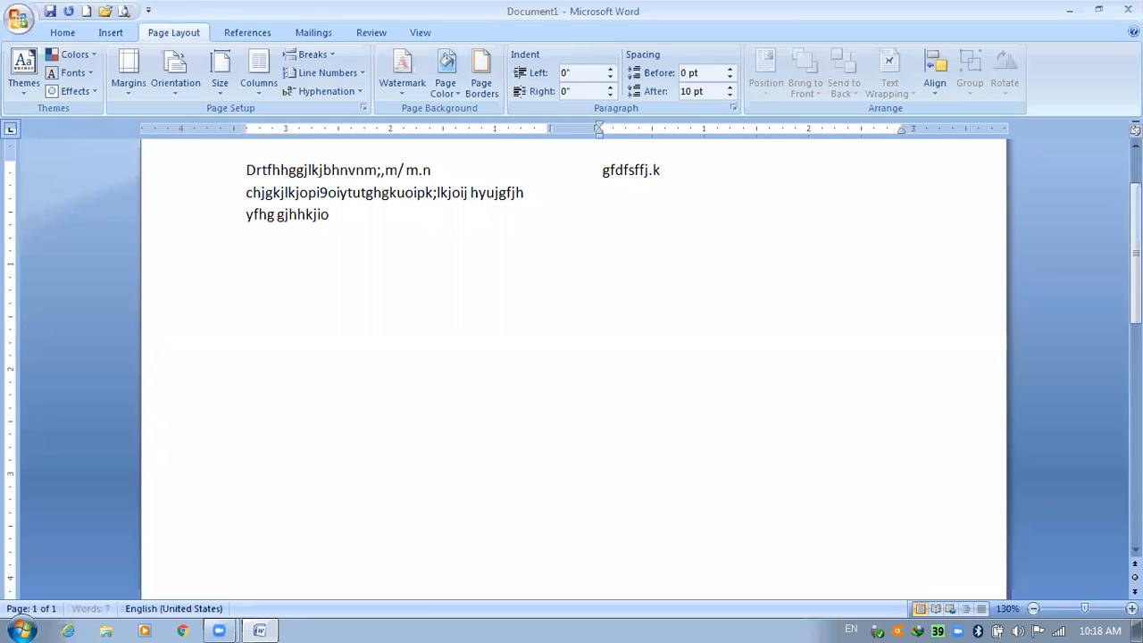
key(alt)
key(n)
key(g)
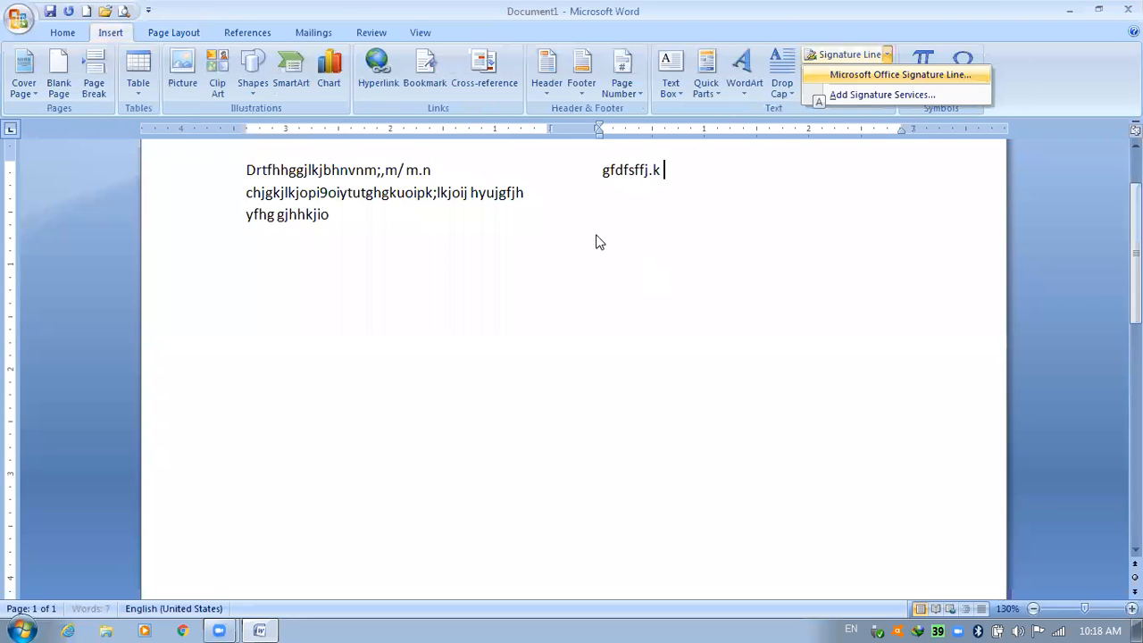
click(701, 187)
text(xfds)
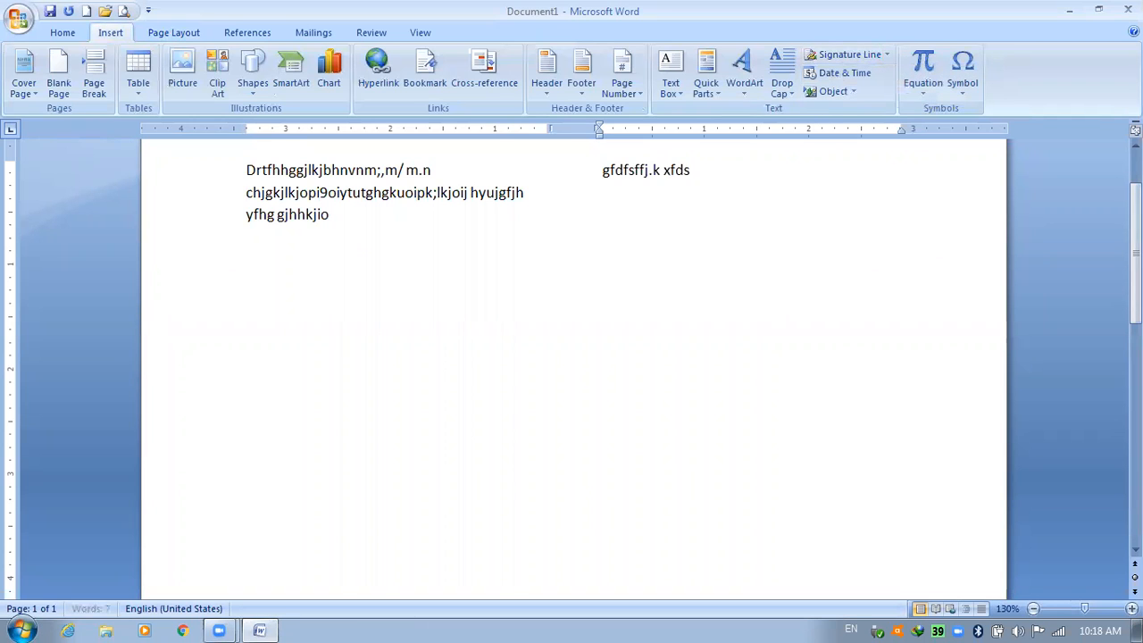
text(fdgffdgghhgtg)
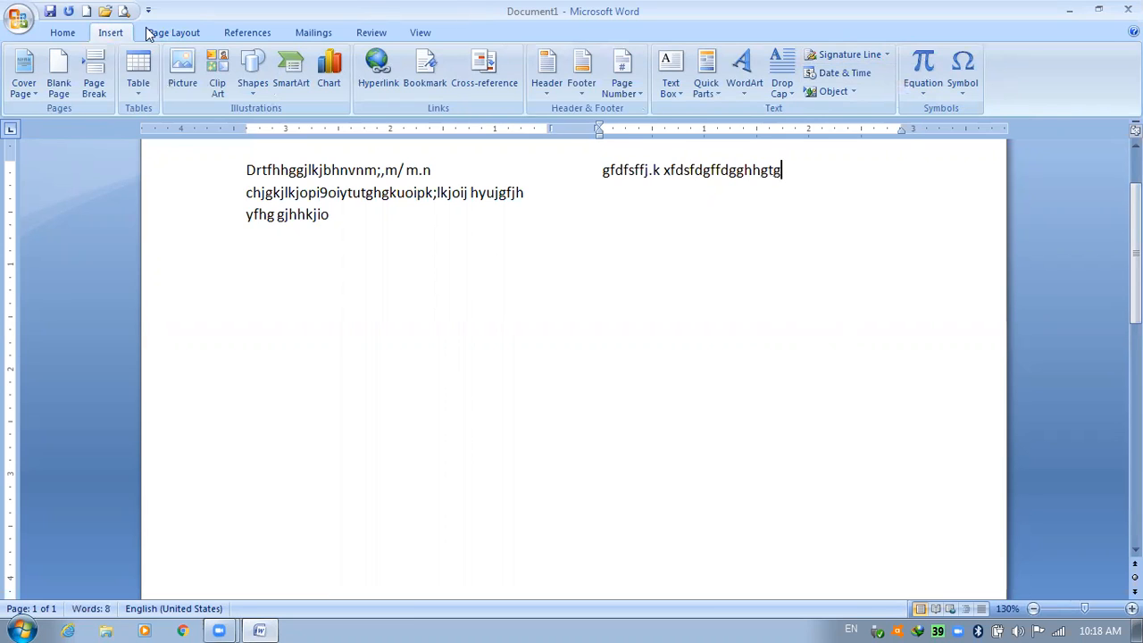
Delete all the sample text from the document and return the page to a one-column layout
click(174, 35)
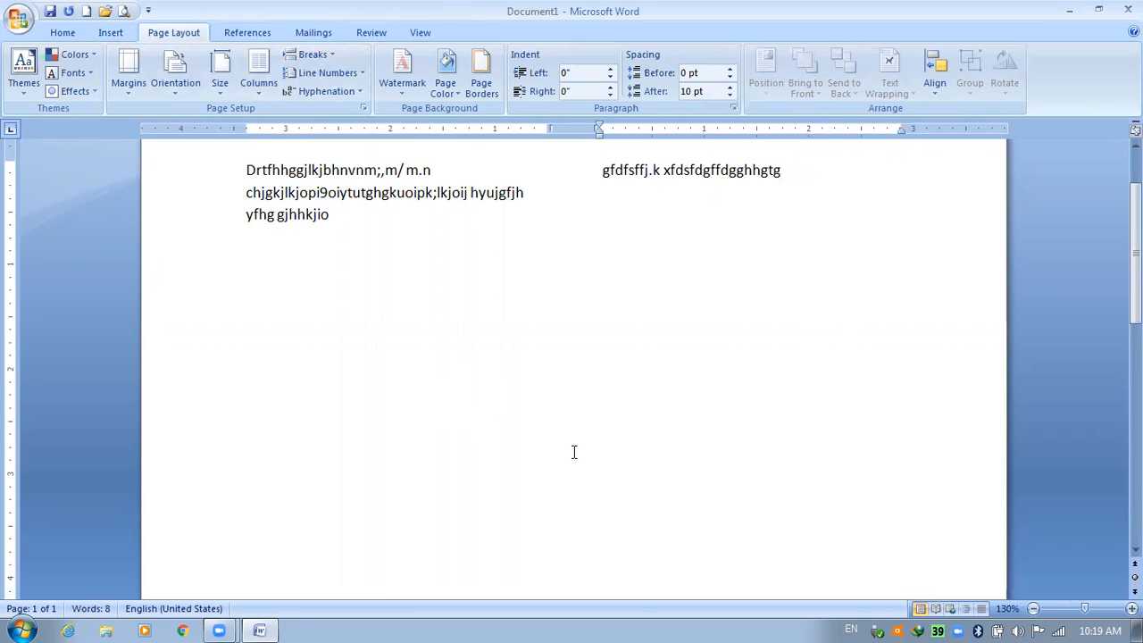
key(ctrl+a)
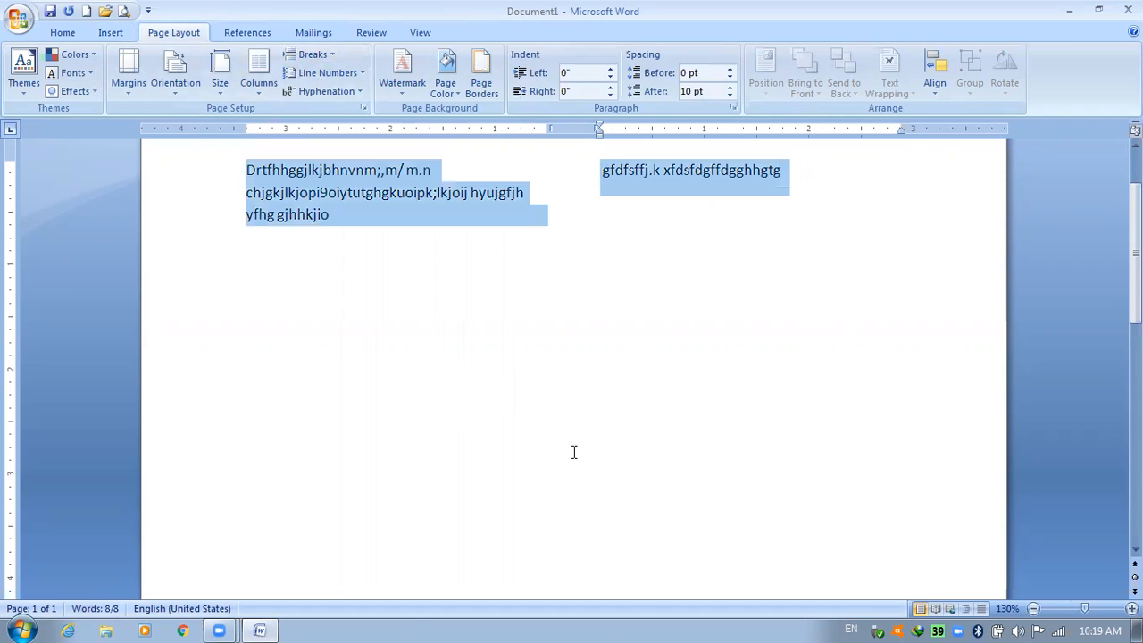
key(Delete)
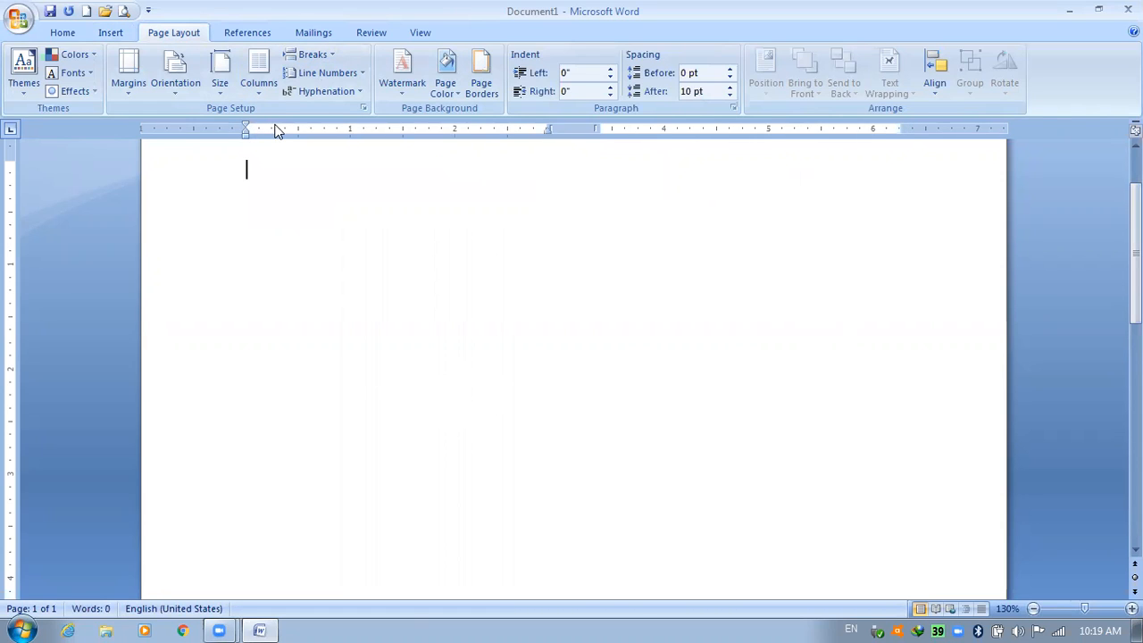
click(258, 76)
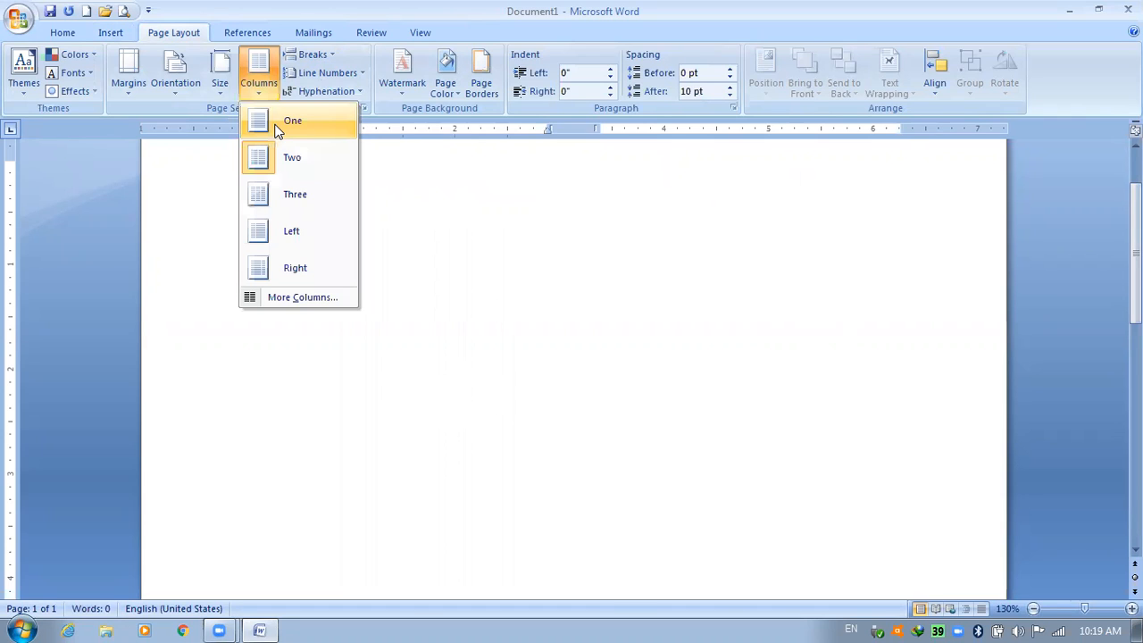
click(277, 130)
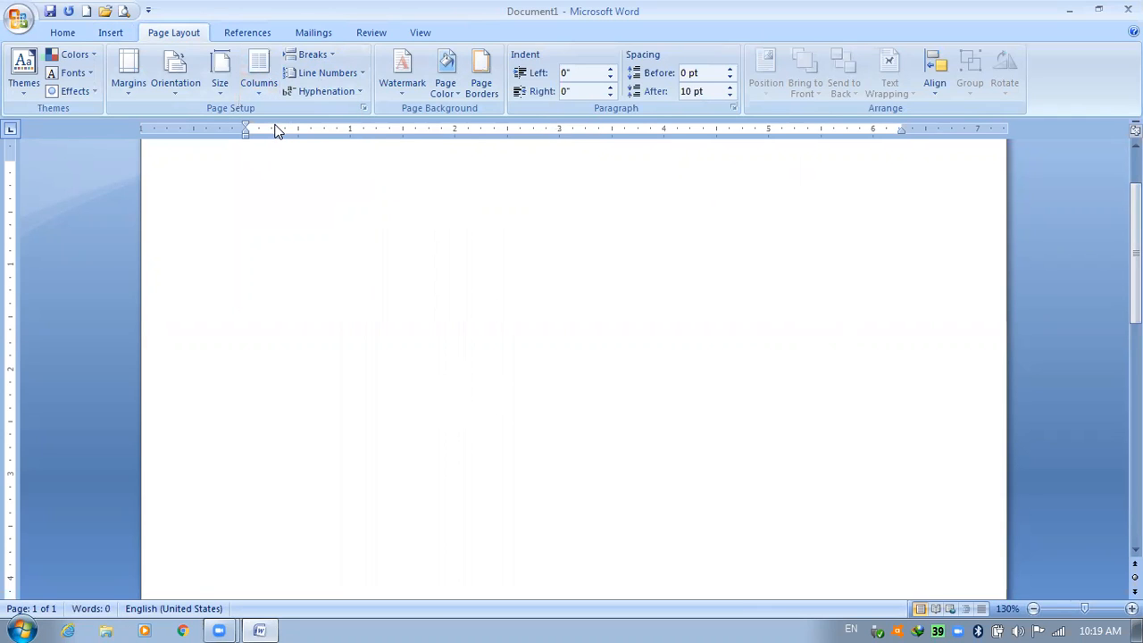
Apply the built-in CONFIDENTIAL 1 watermark to the page and view it over the full page
click(392, 99)
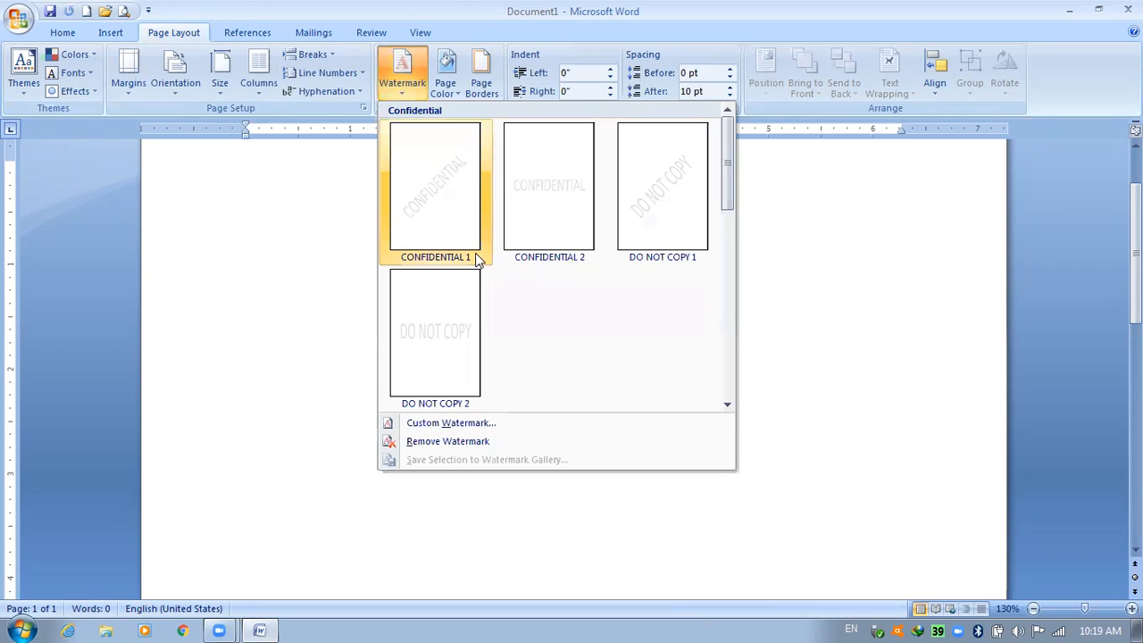
scroll(491, 254, down, 5)
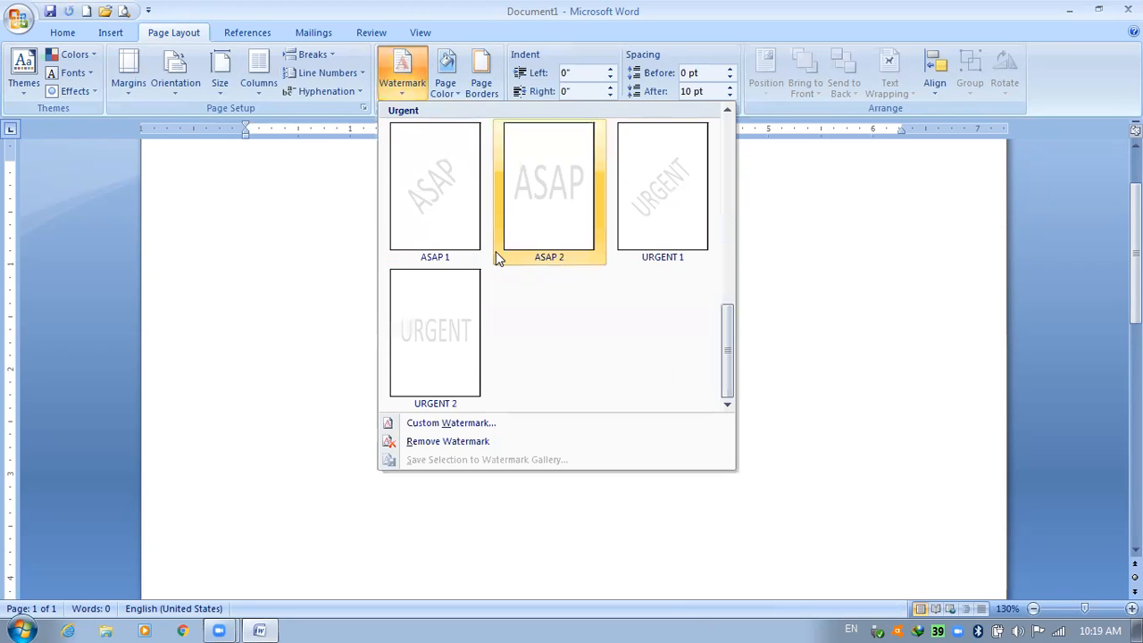
scroll(494, 252, up, 5)
click(424, 207)
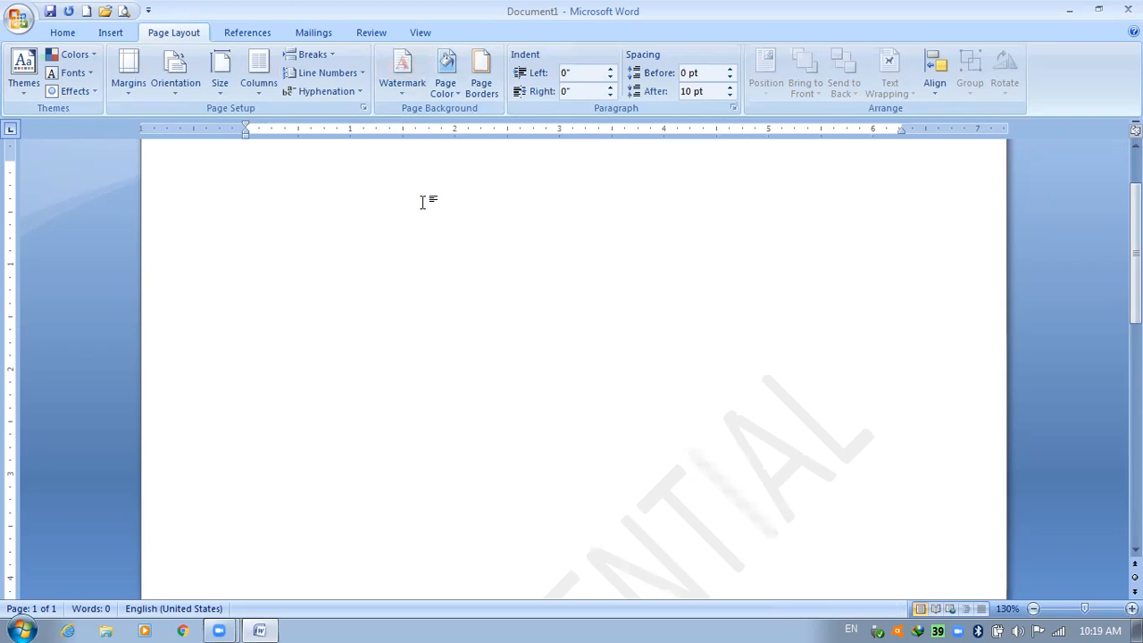
scroll(437, 211, down, 5)
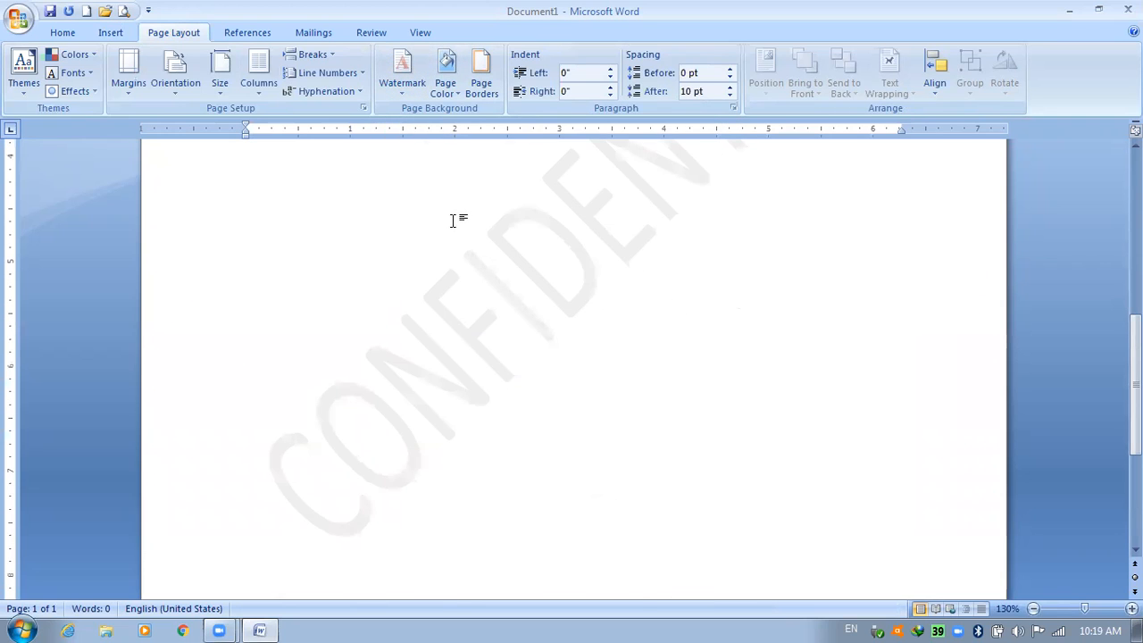
scroll(454, 220, down, 1)
scroll(384, 288, down, 4)
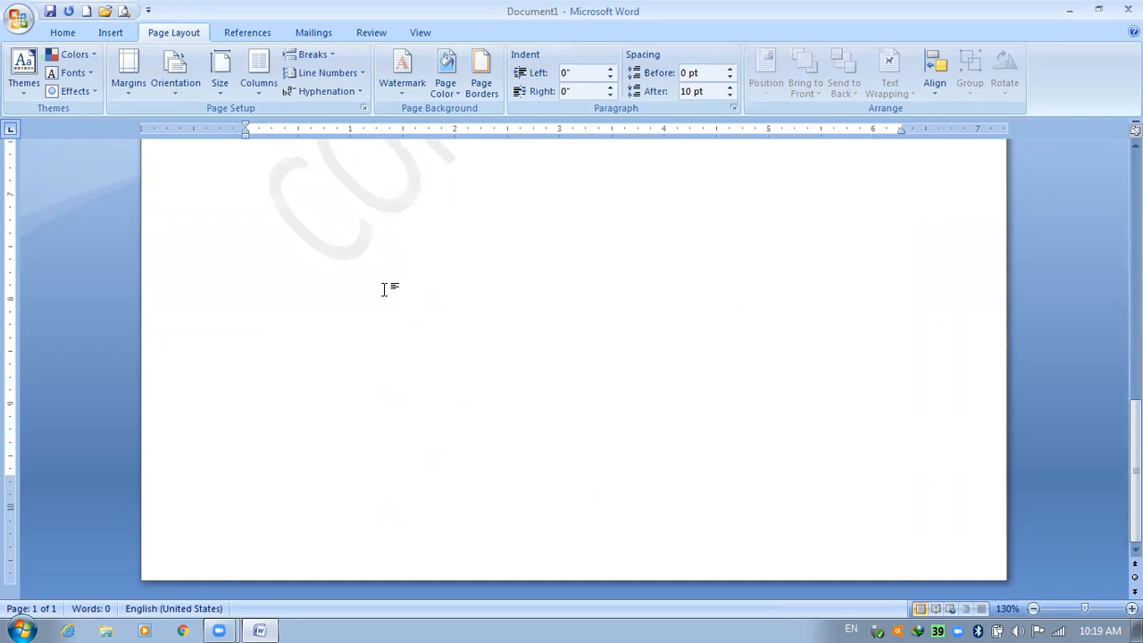
scroll(393, 283, up, 10)
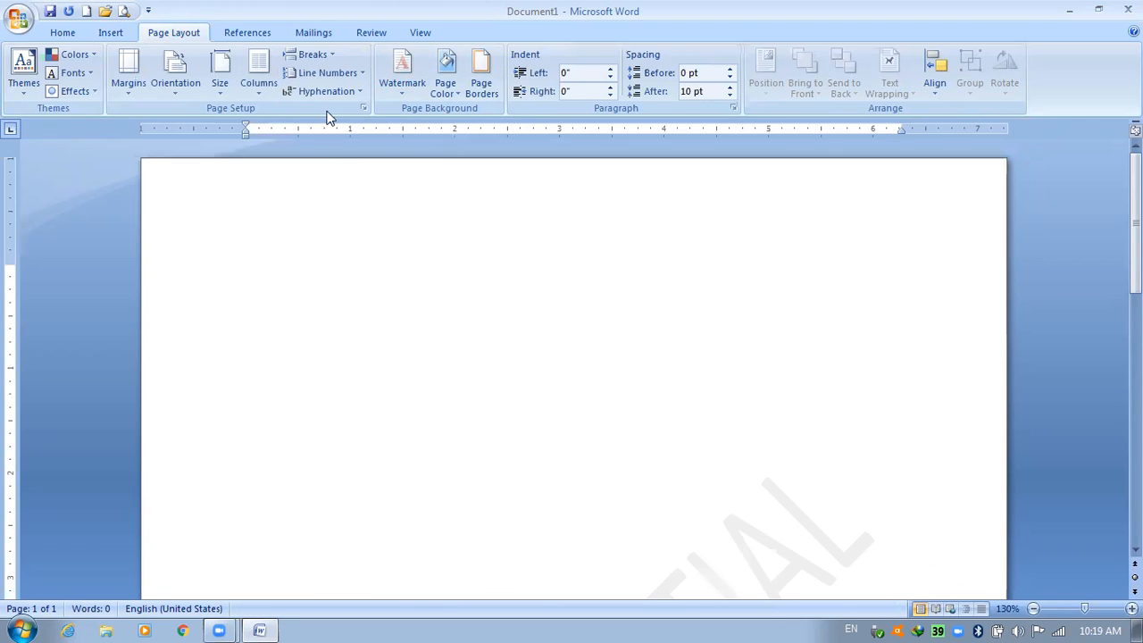
Start a custom text watermark and set its text to "STUDENT"
click(398, 87)
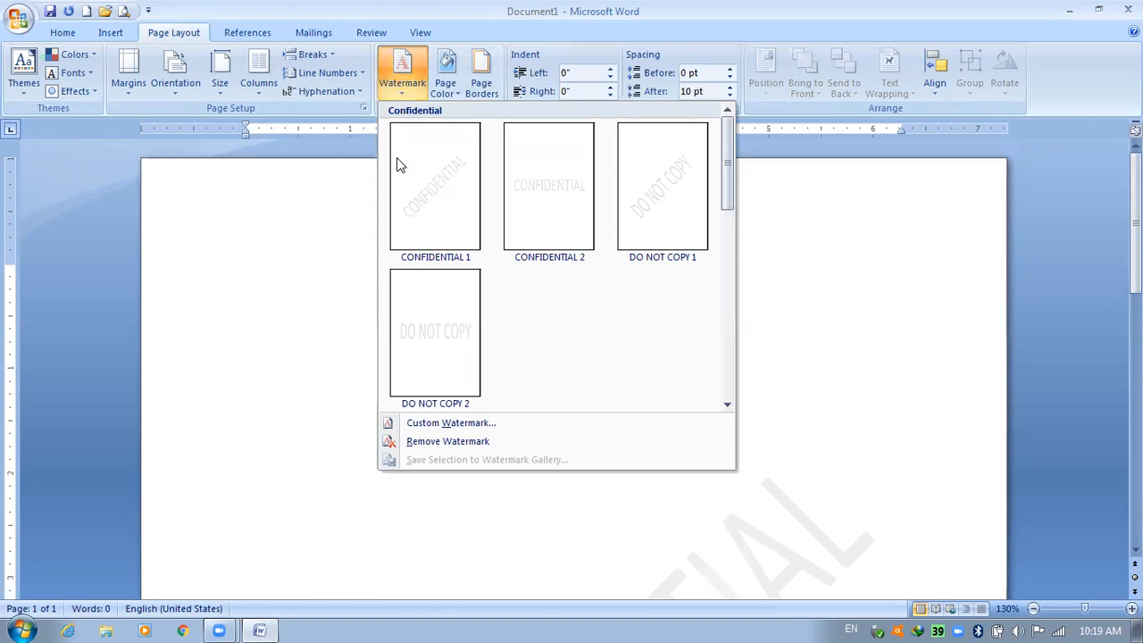
click(451, 422)
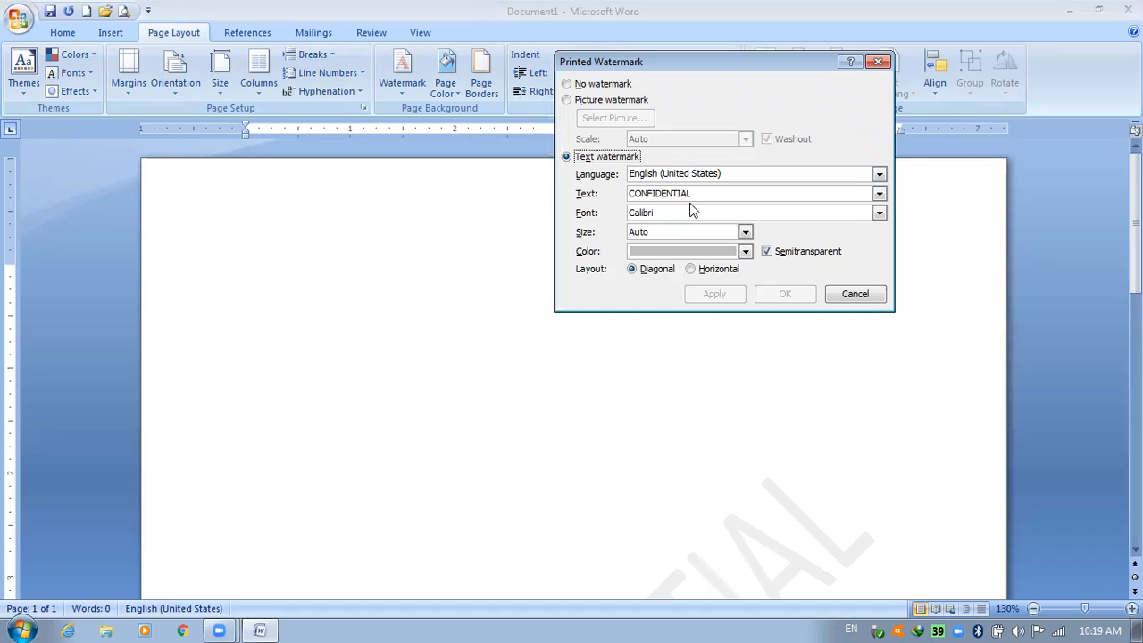
key(Tab)
key(Tab)
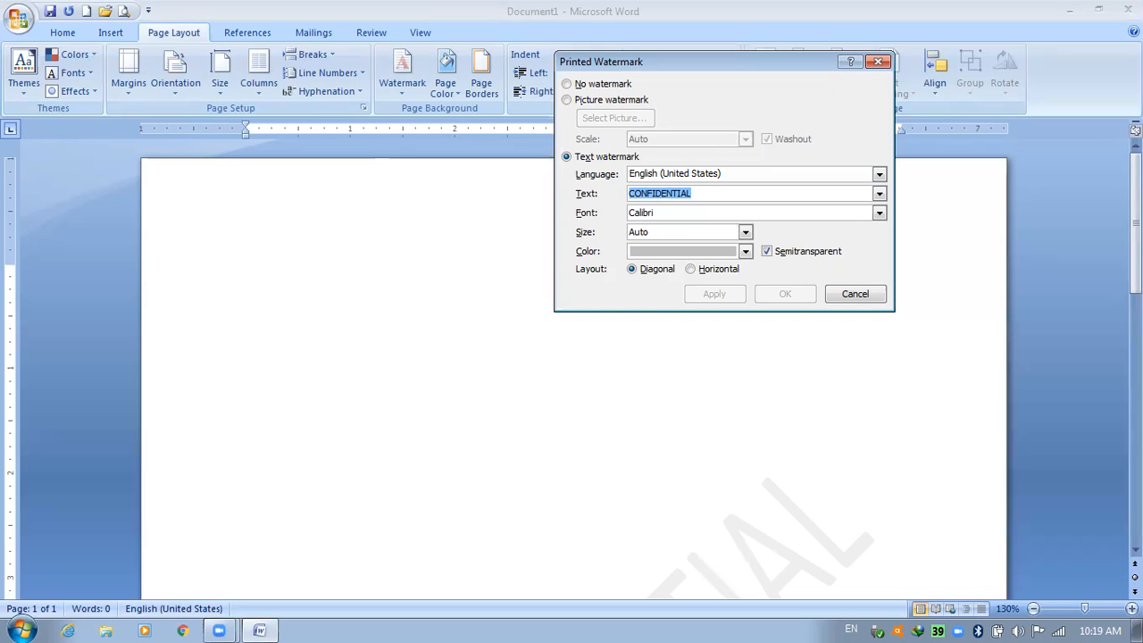
text(STUDENT)
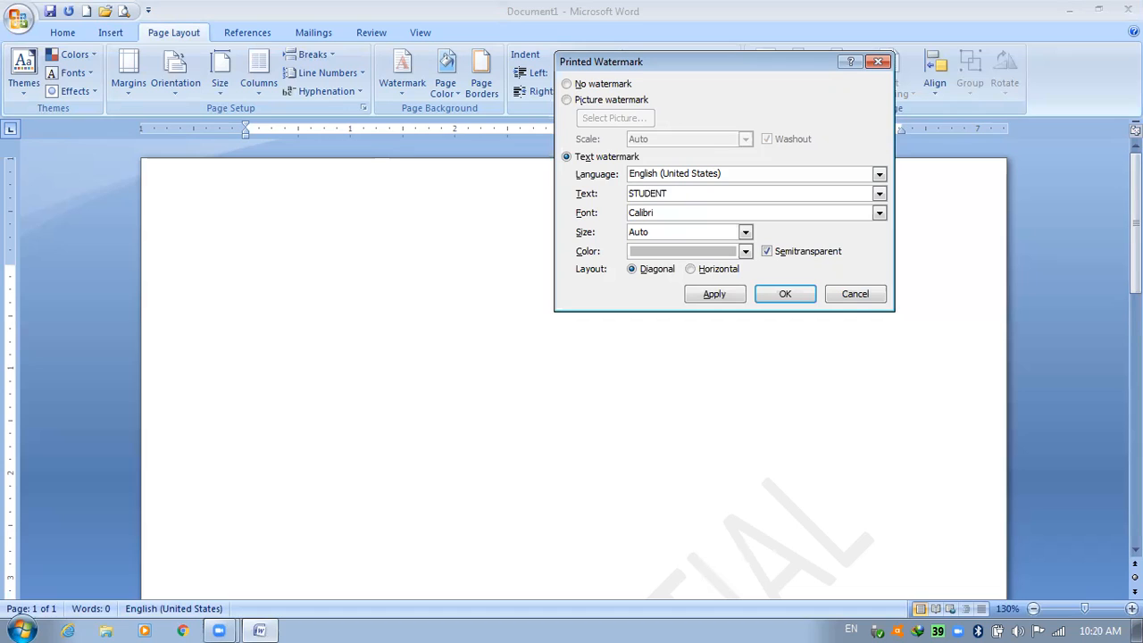
Colour the custom text watermark dark red, apply it to the page and check how it looks
click(677, 235)
click(689, 255)
click(702, 355)
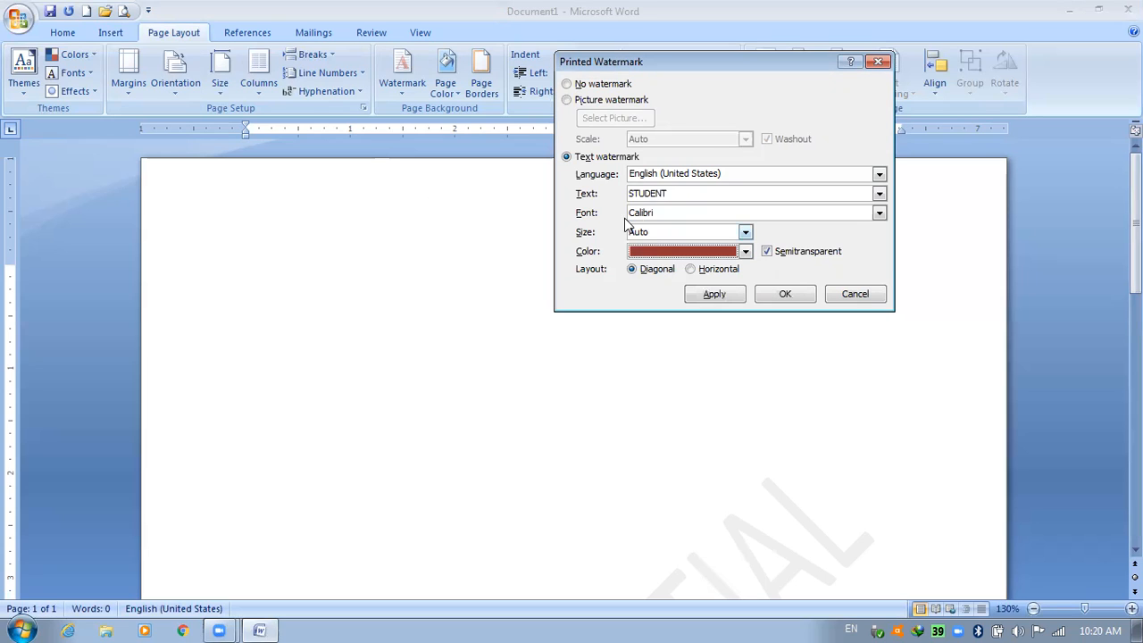
click(725, 298)
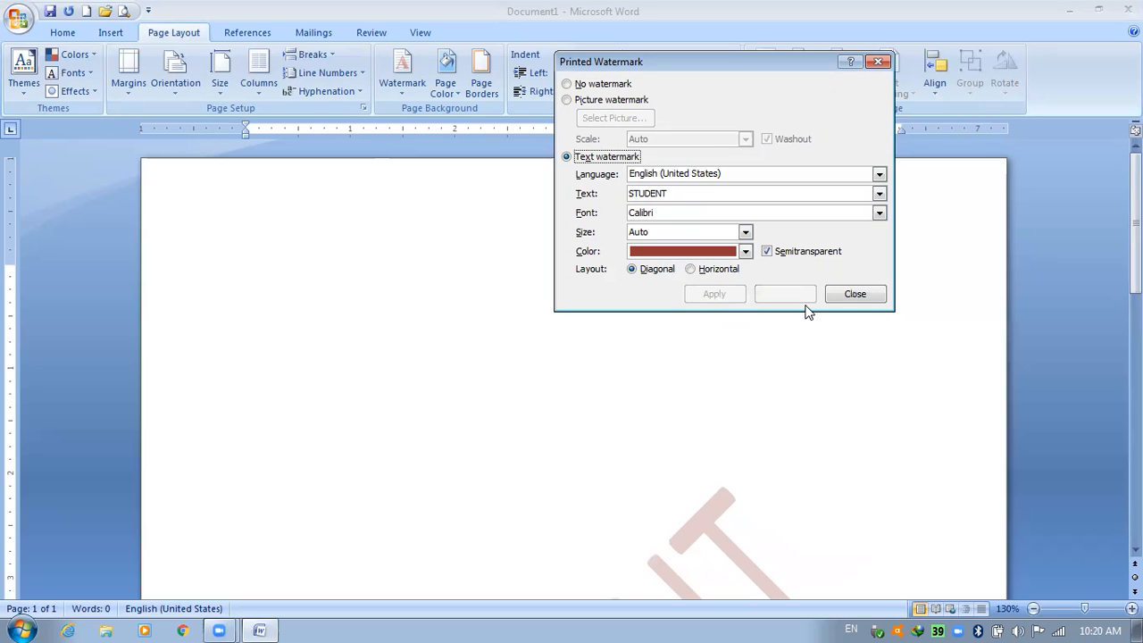
click(854, 294)
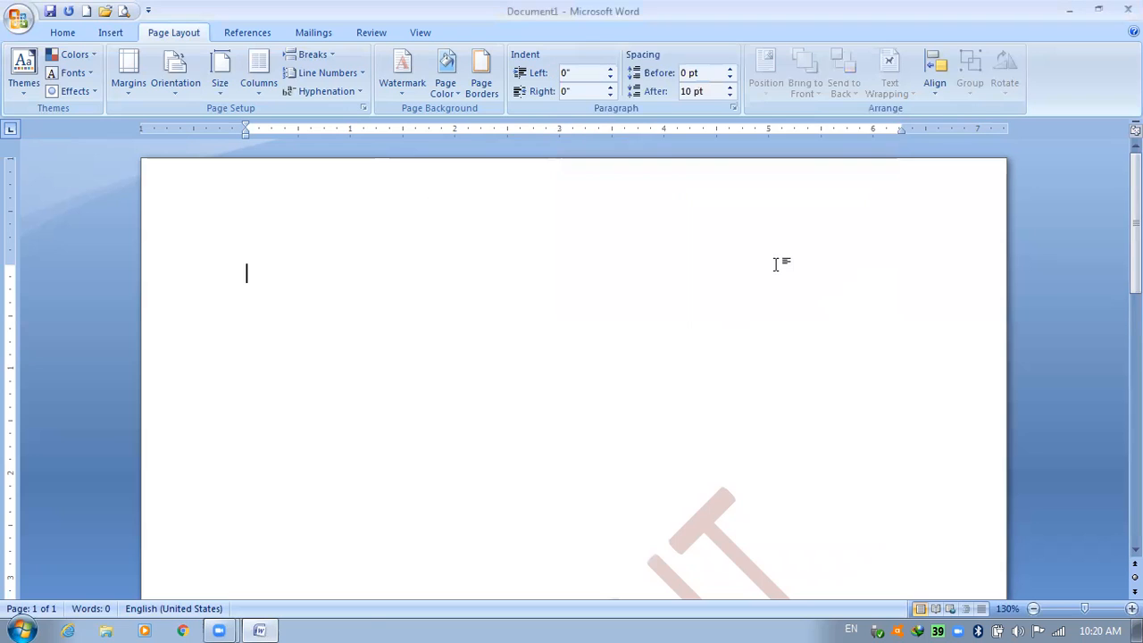
scroll(778, 262, down, 5)
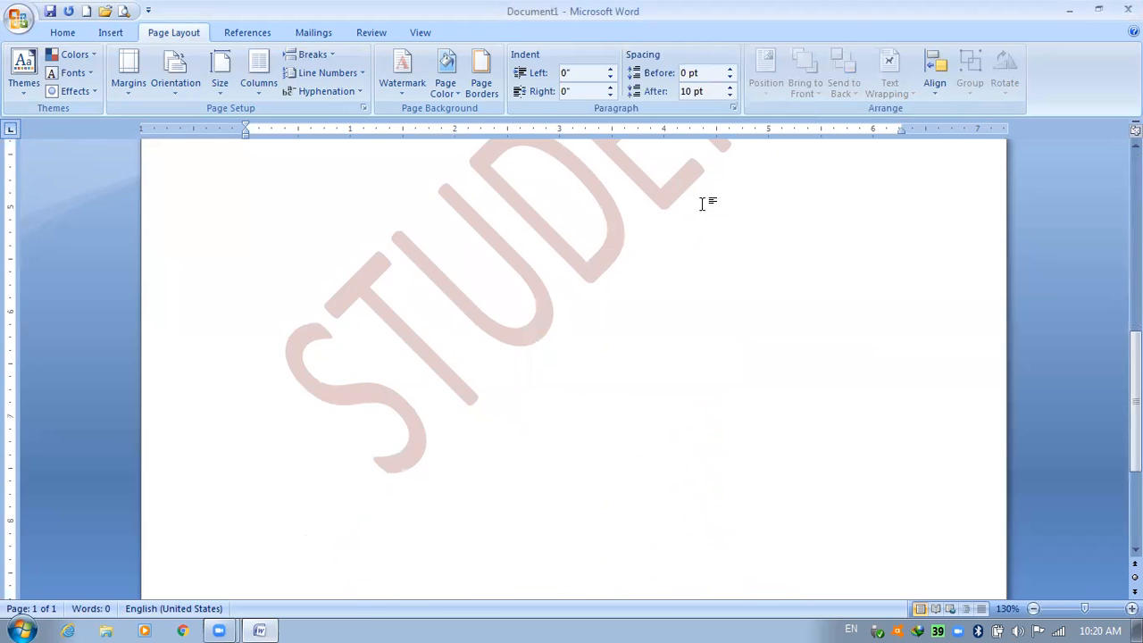
scroll(655, 258, up, 5)
scroll(650, 261, down, 9)
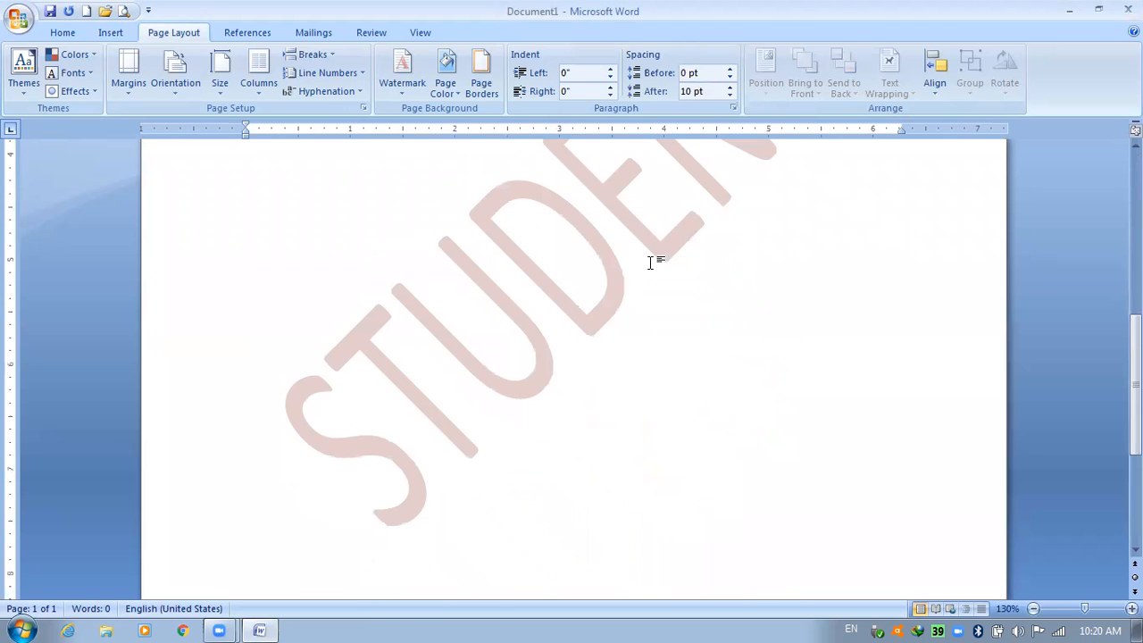
scroll(652, 260, up, 6)
scroll(653, 258, up, 7)
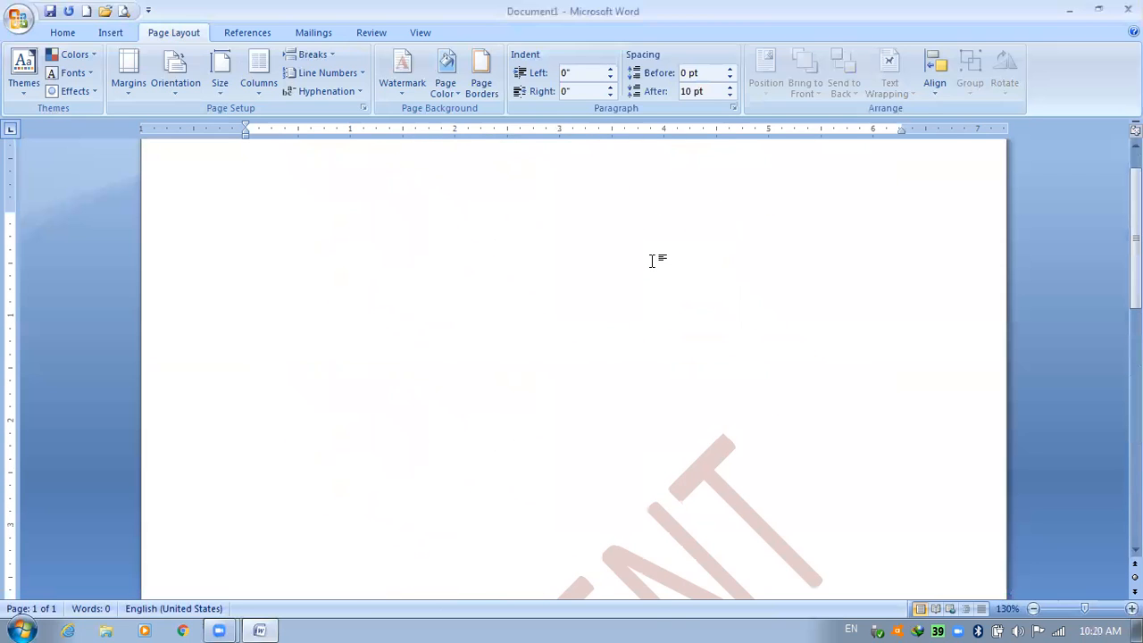
scroll(464, 197, down, 2)
Replace the text watermark with a washed-out picture watermark using Penguins.jpg from the Sample Pictures folder
click(400, 79)
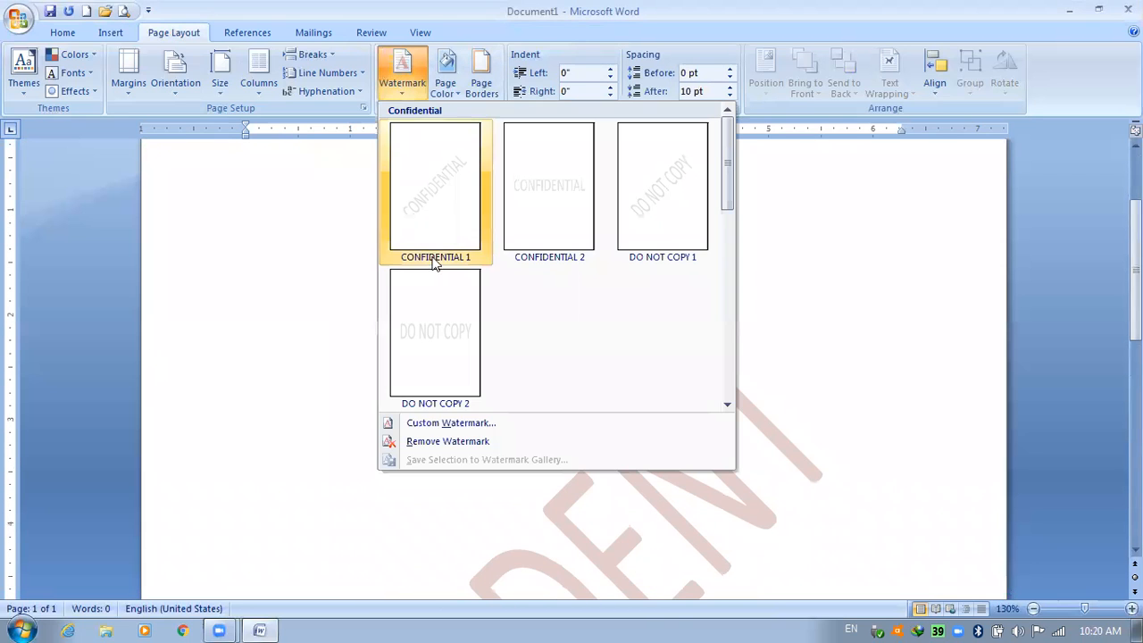
click(427, 423)
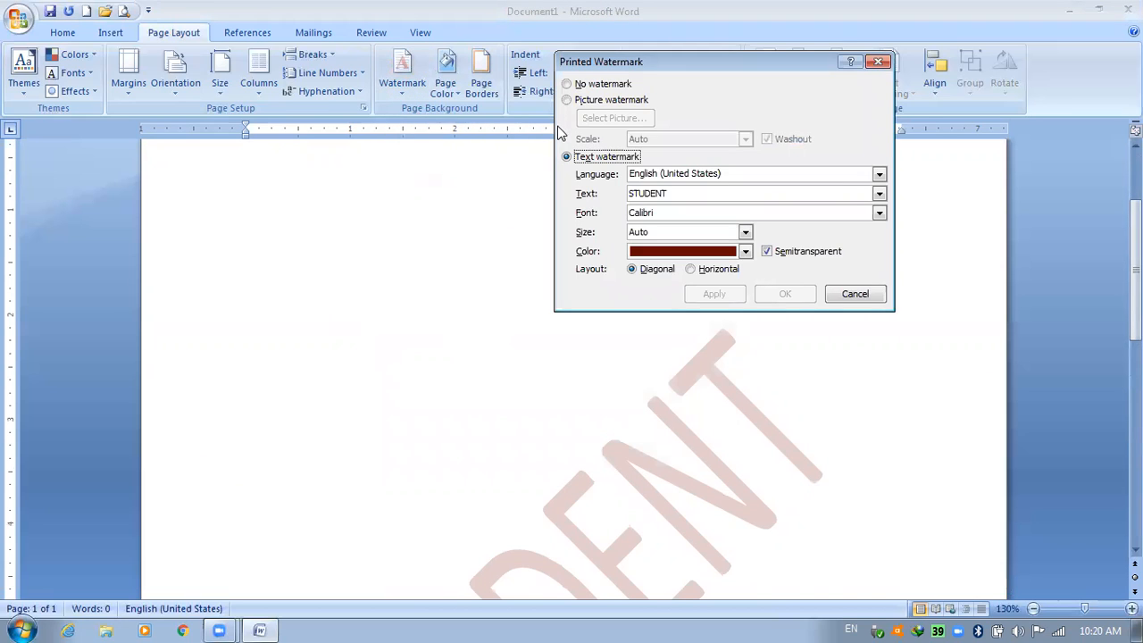
click(568, 100)
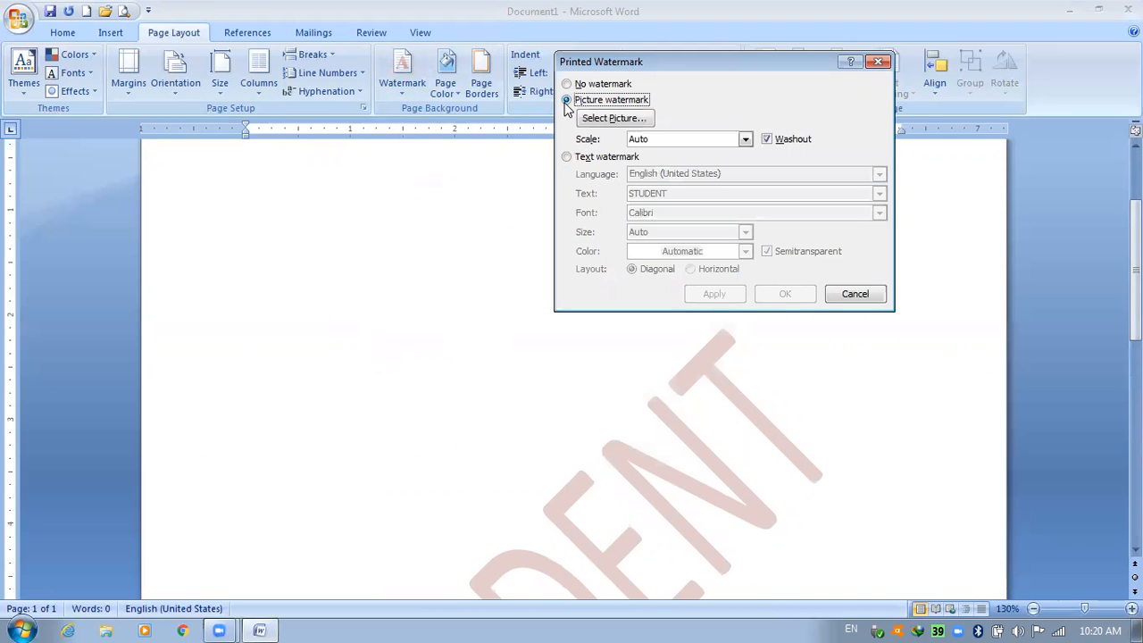
click(612, 119)
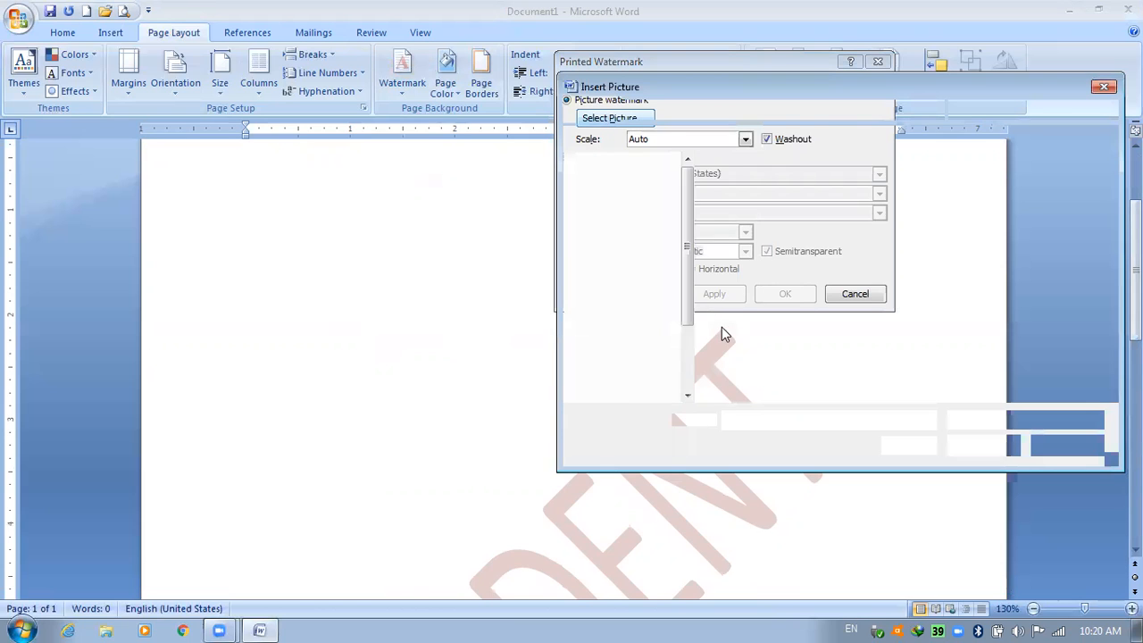
double_click(773, 282)
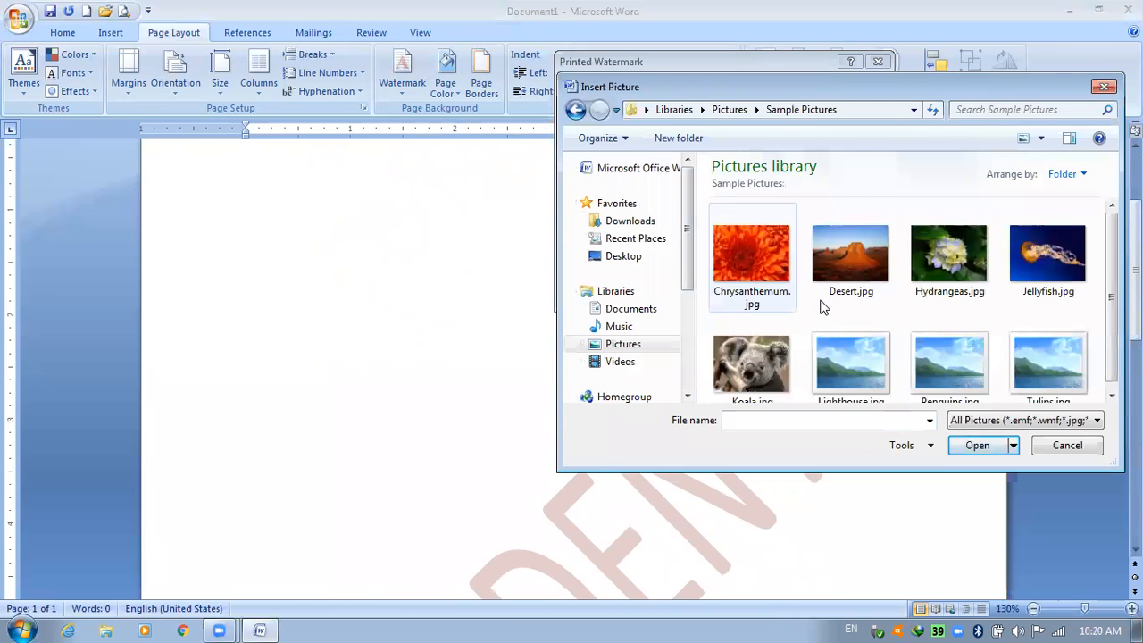
click(972, 389)
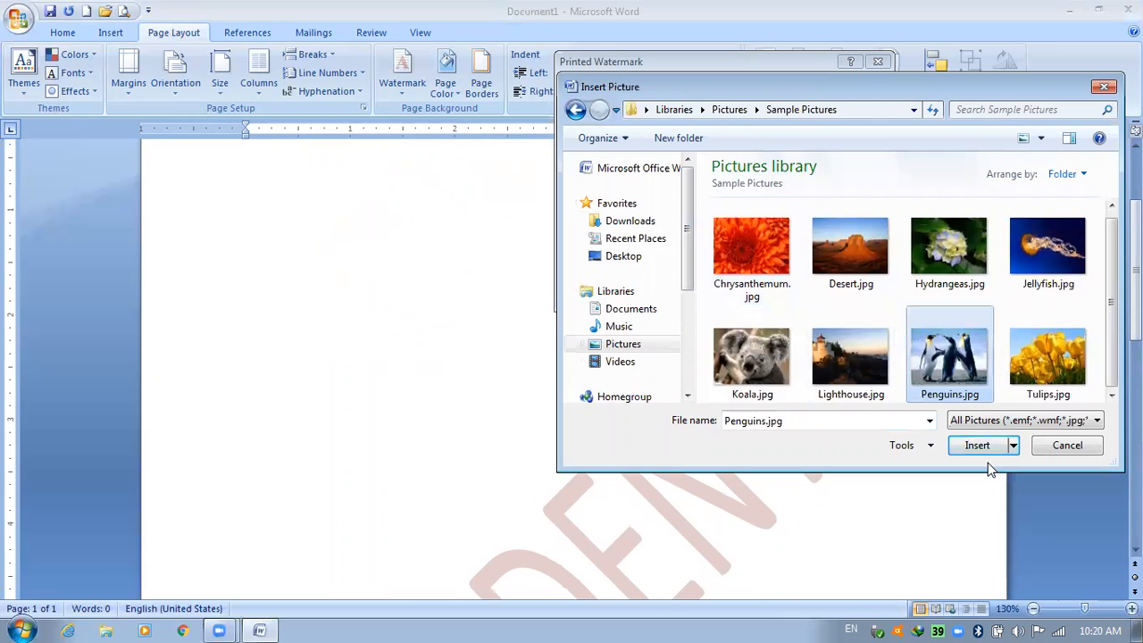
click(978, 444)
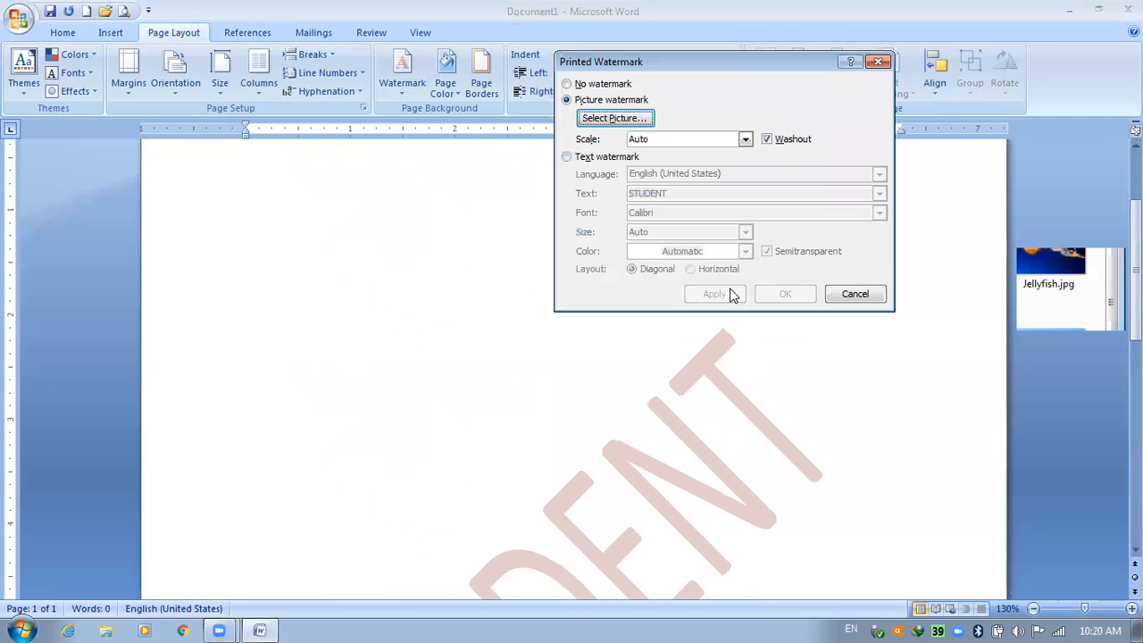
click(854, 297)
scroll(676, 261, down, 5)
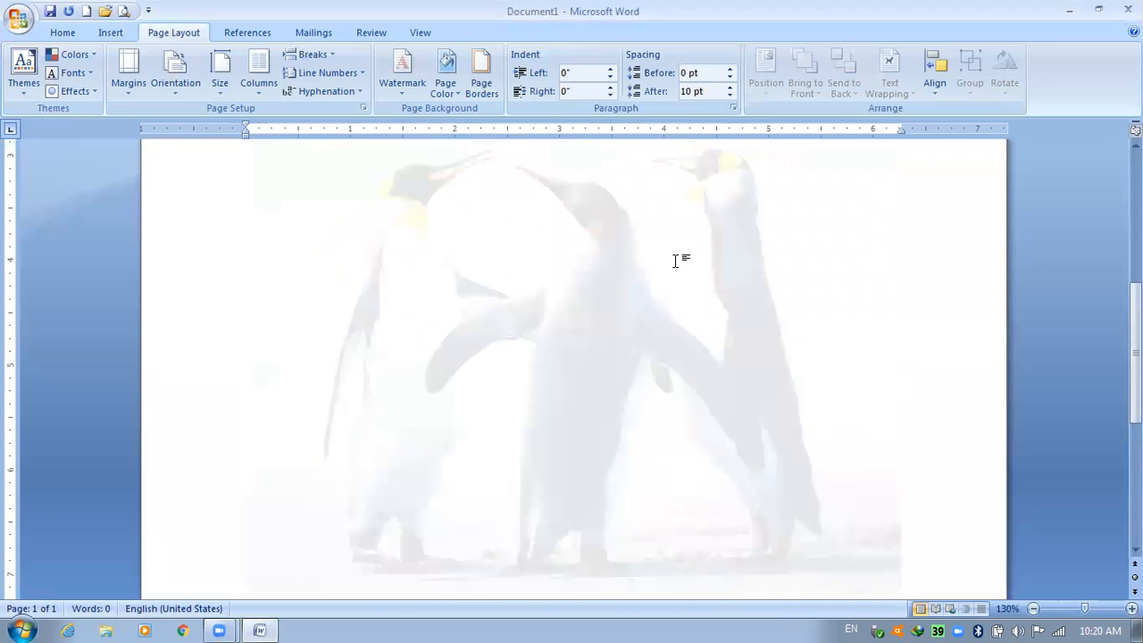
scroll(676, 259, down, 5)
scroll(582, 300, up, 7)
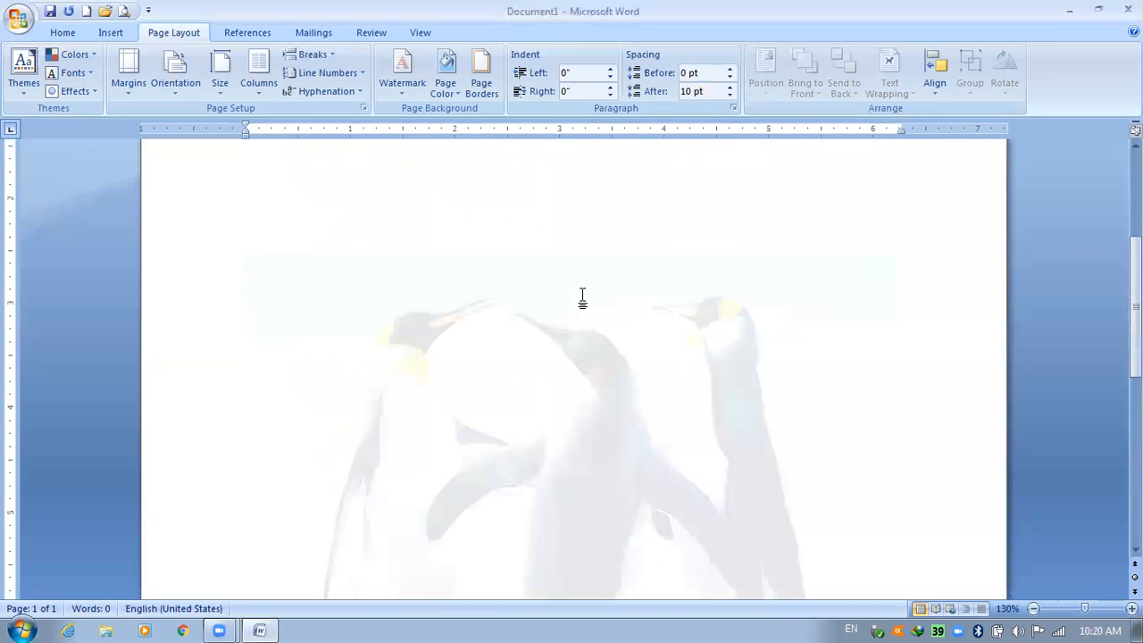
Remove the penguin picture watermark from the page
scroll(543, 273, up, 7)
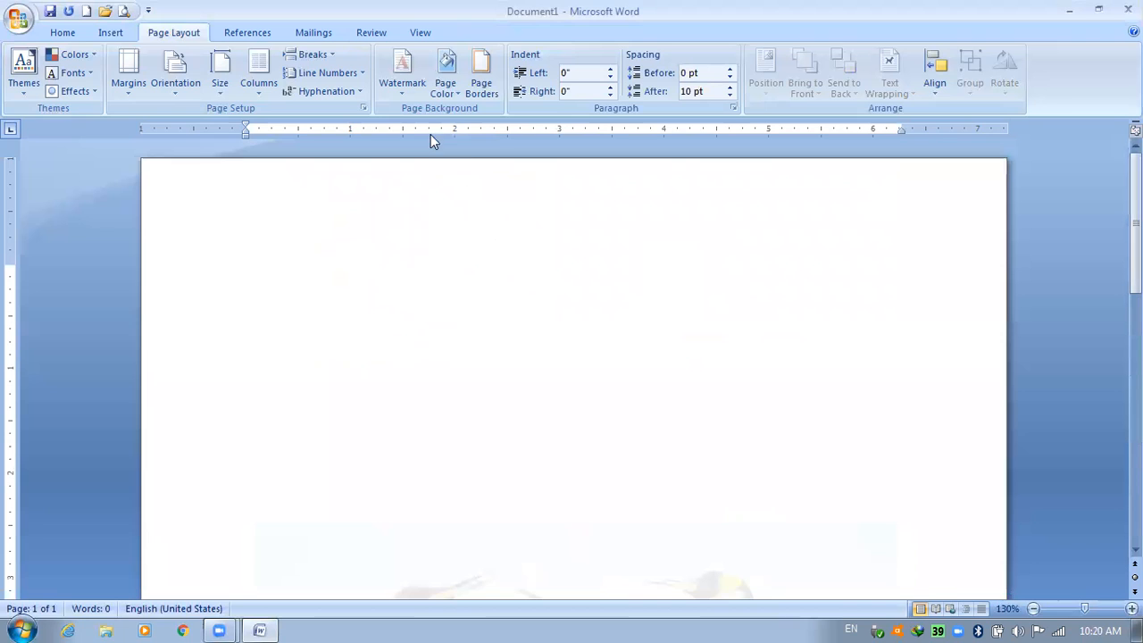
click(401, 79)
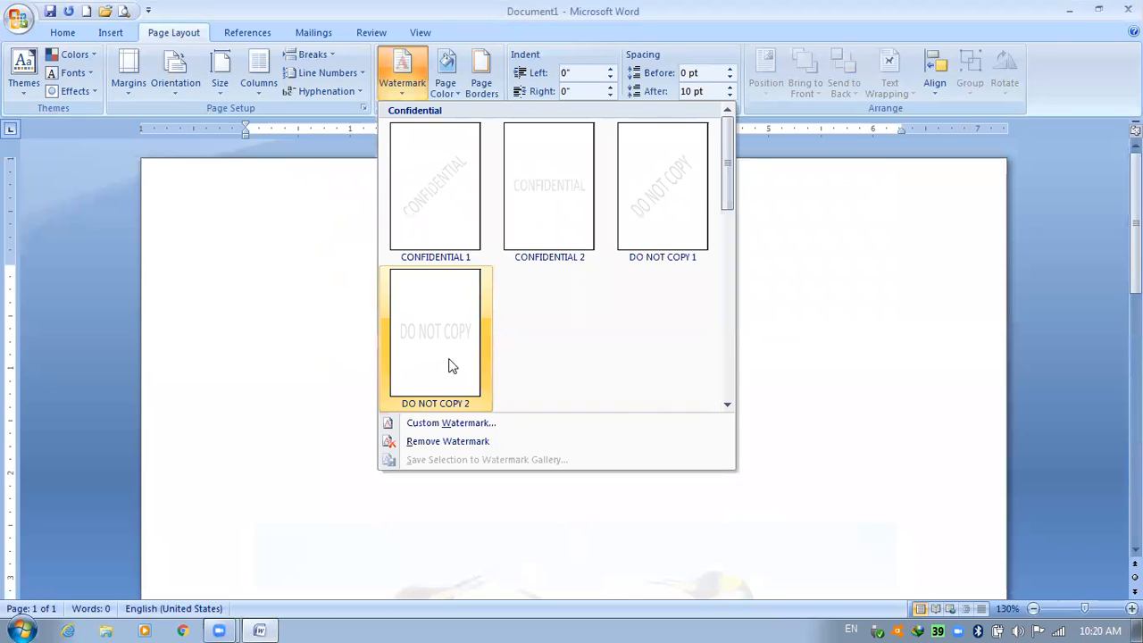
click(410, 440)
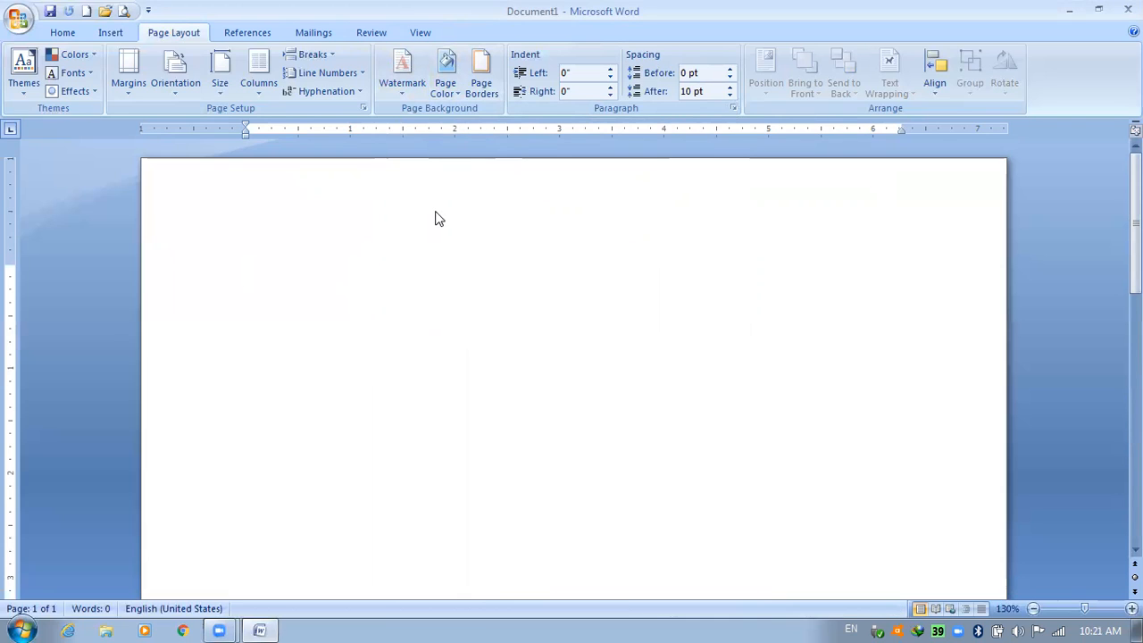
Try a light orange theme shade as the page colour, view it down the page, and replace it with light blue
click(434, 90)
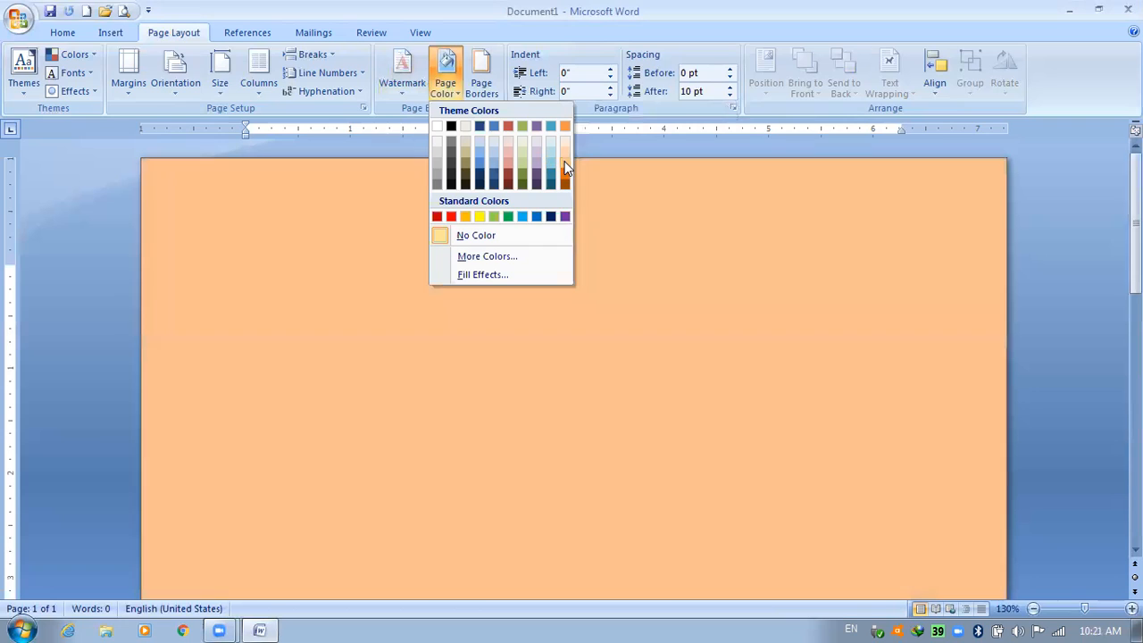
click(562, 161)
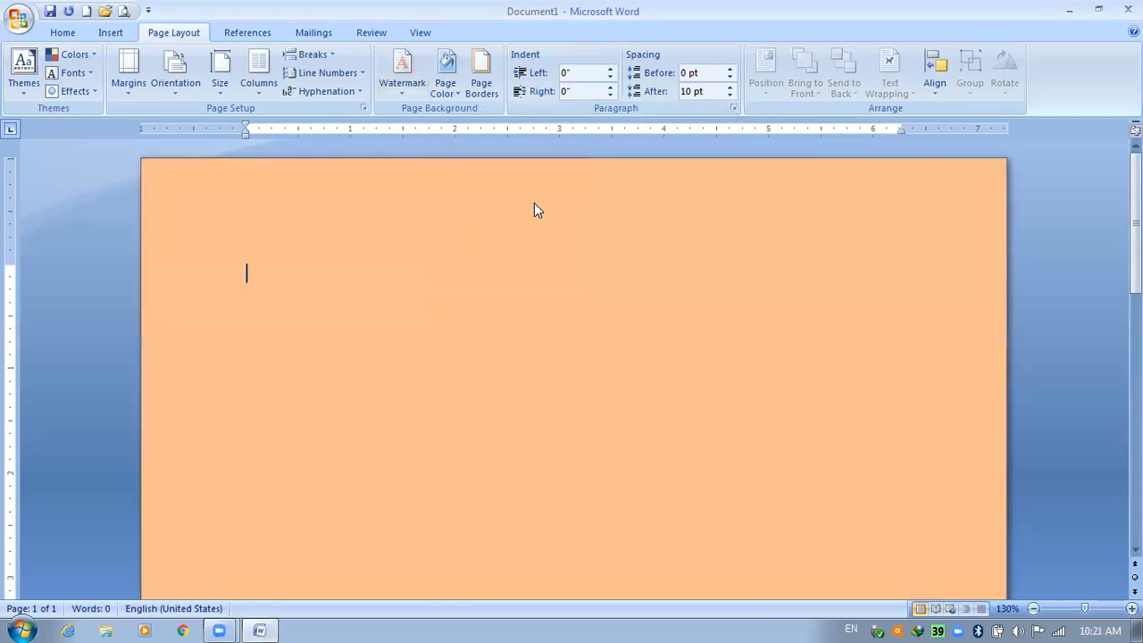
scroll(480, 186, down, 10)
scroll(479, 186, up, 8)
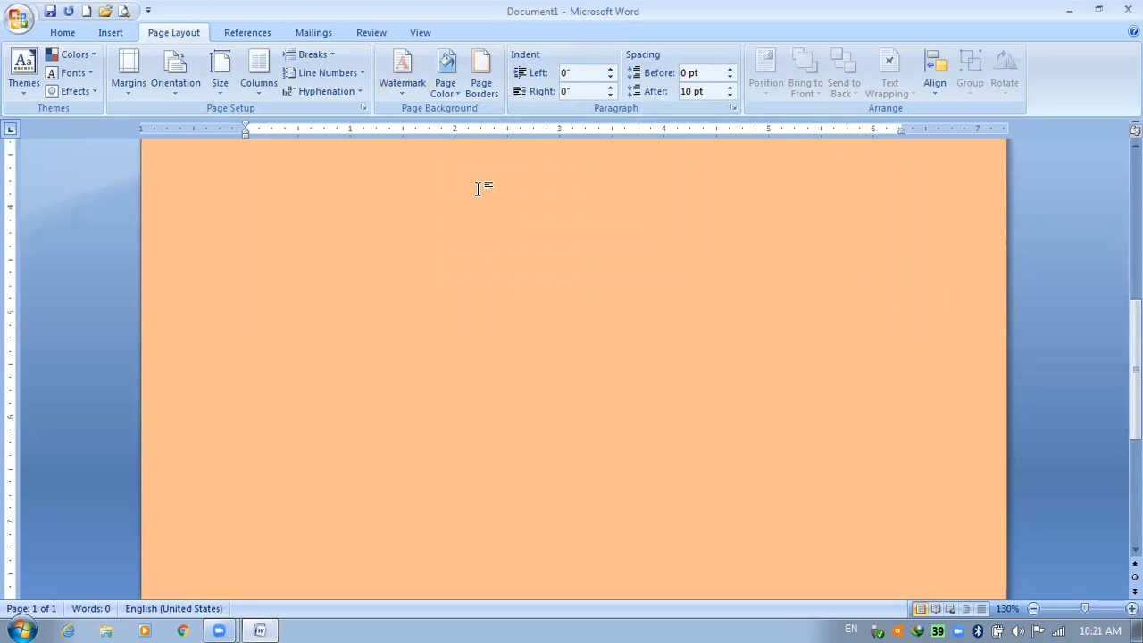
click(446, 82)
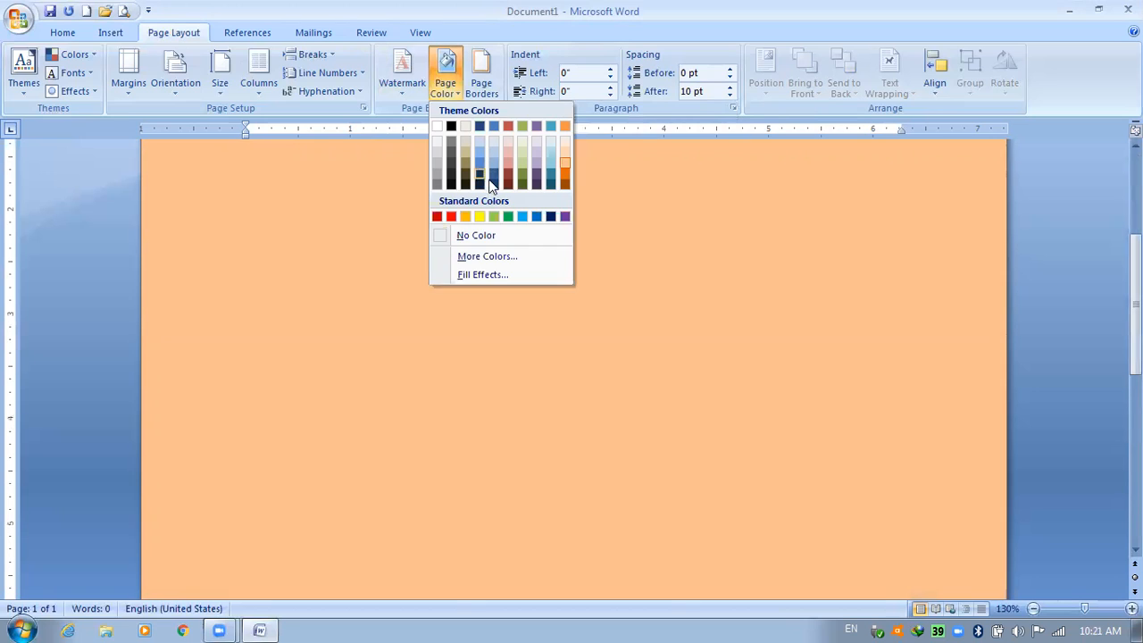
click(491, 157)
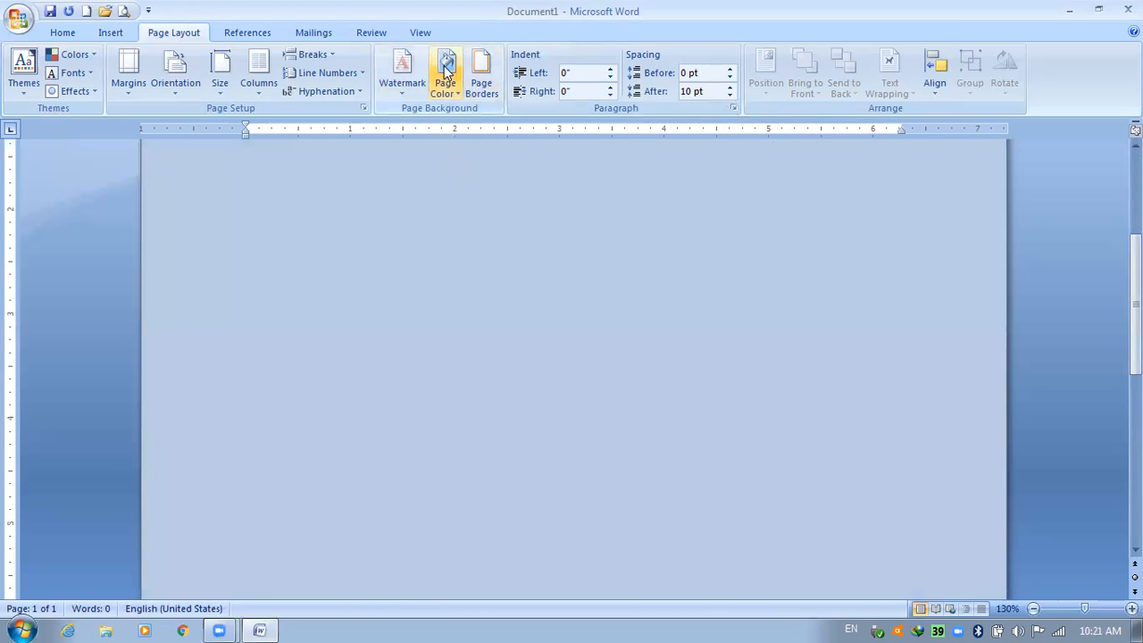
Pick a custom light blue shade with RGB 169, 187, 243 for the page colour
click(446, 82)
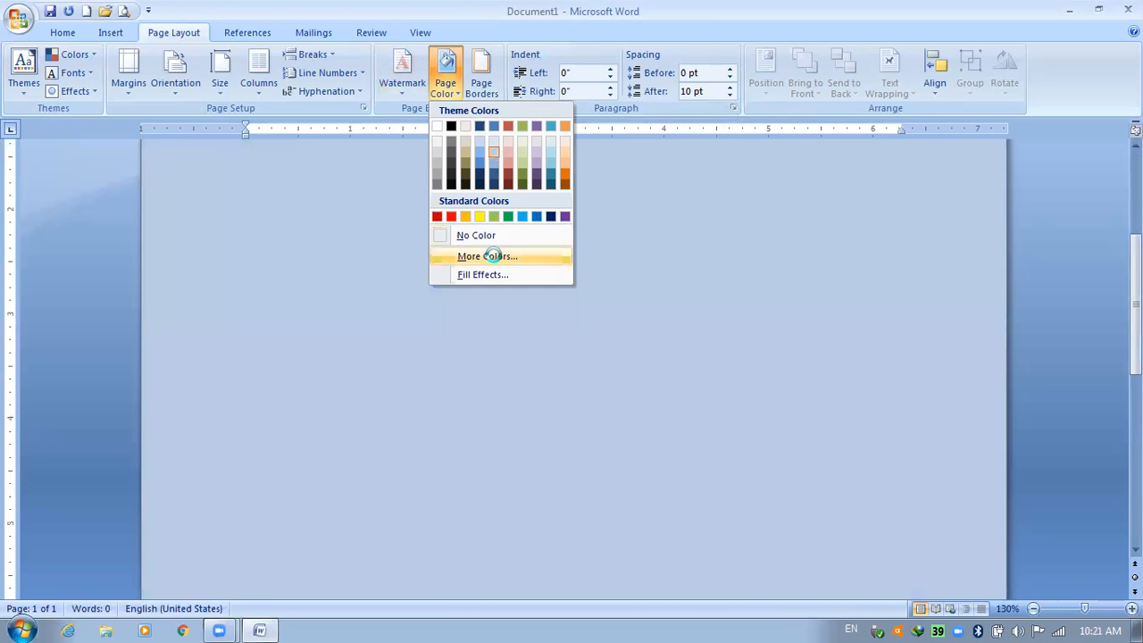
click(487, 257)
click(500, 282)
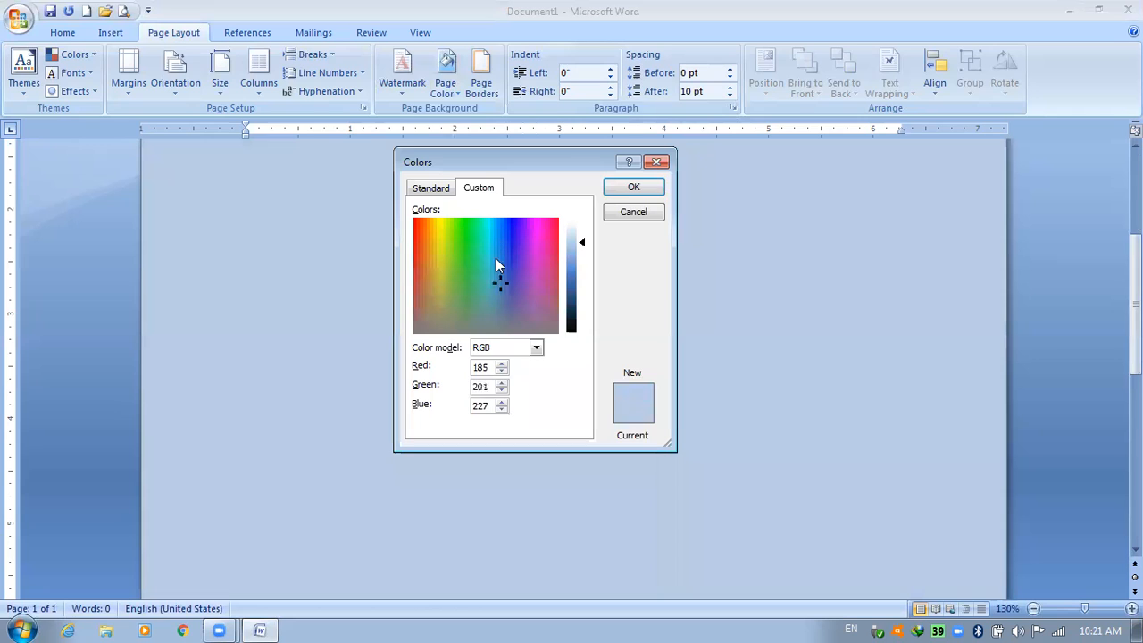
click(486, 243)
click(503, 245)
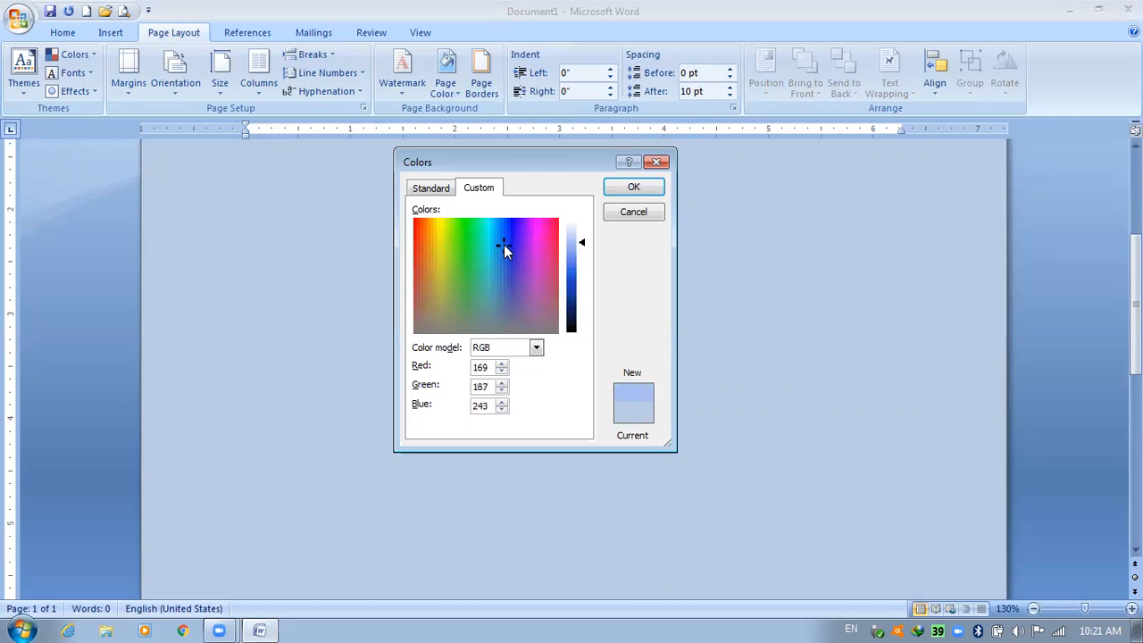
Try several shades from the standard colour palette and apply light purple as the page colour
click(427, 190)
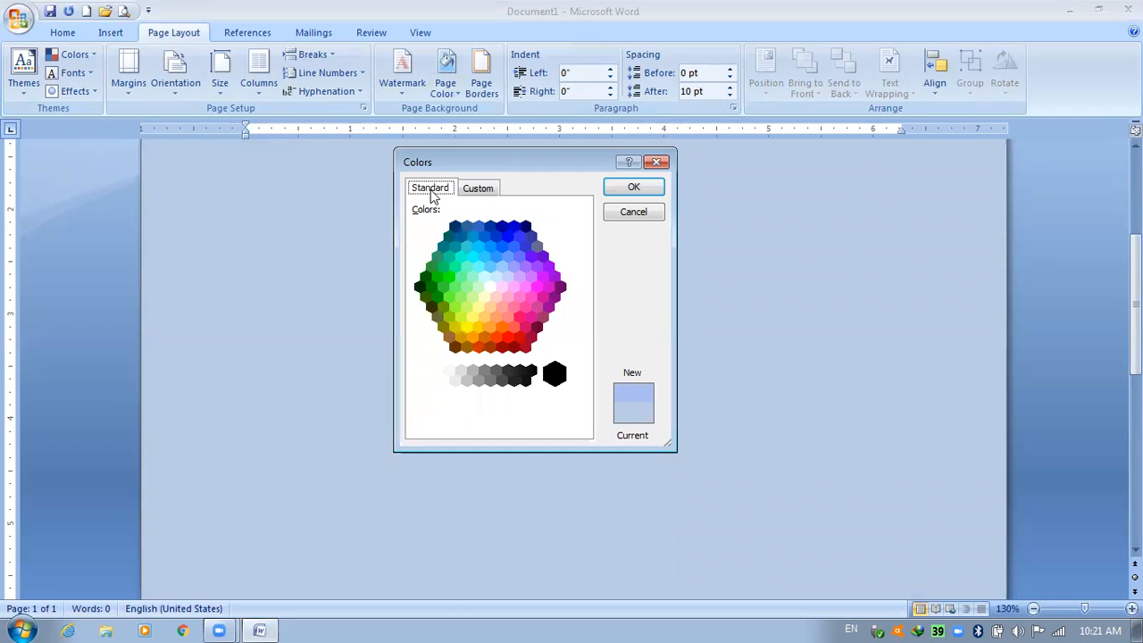
click(460, 254)
click(530, 256)
click(501, 247)
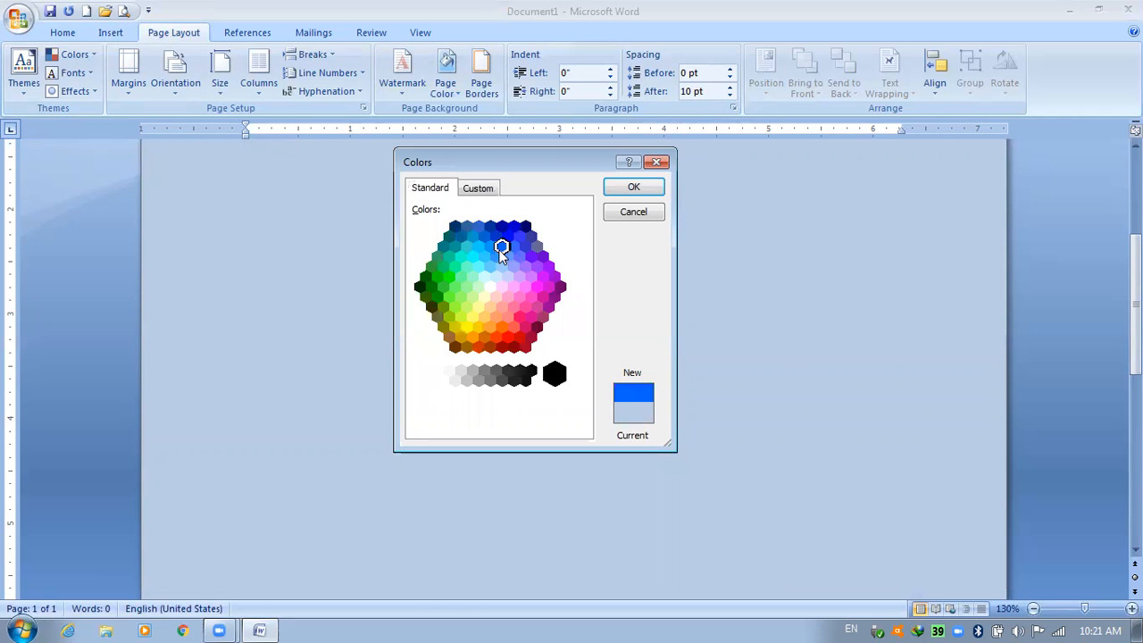
click(490, 267)
click(455, 267)
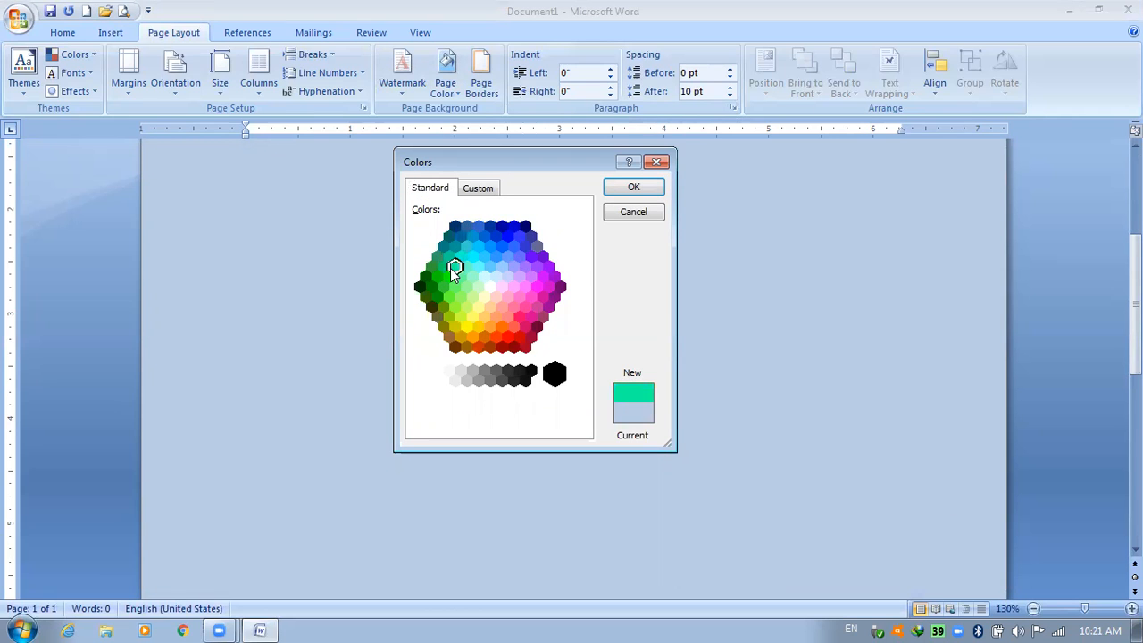
click(449, 276)
click(477, 267)
click(491, 286)
click(520, 277)
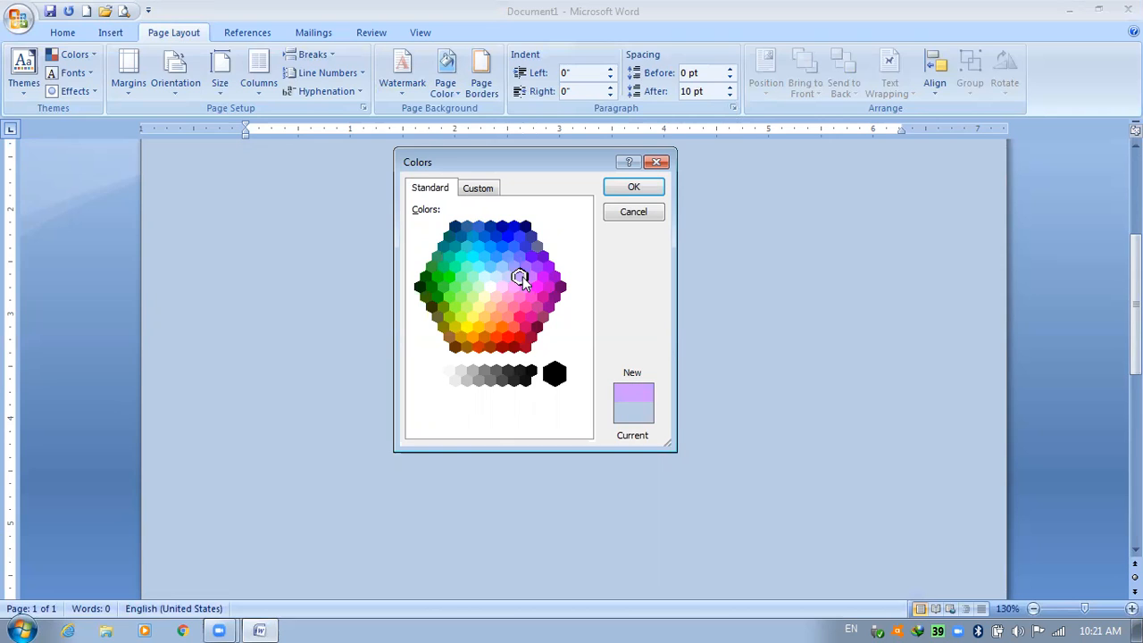
click(628, 188)
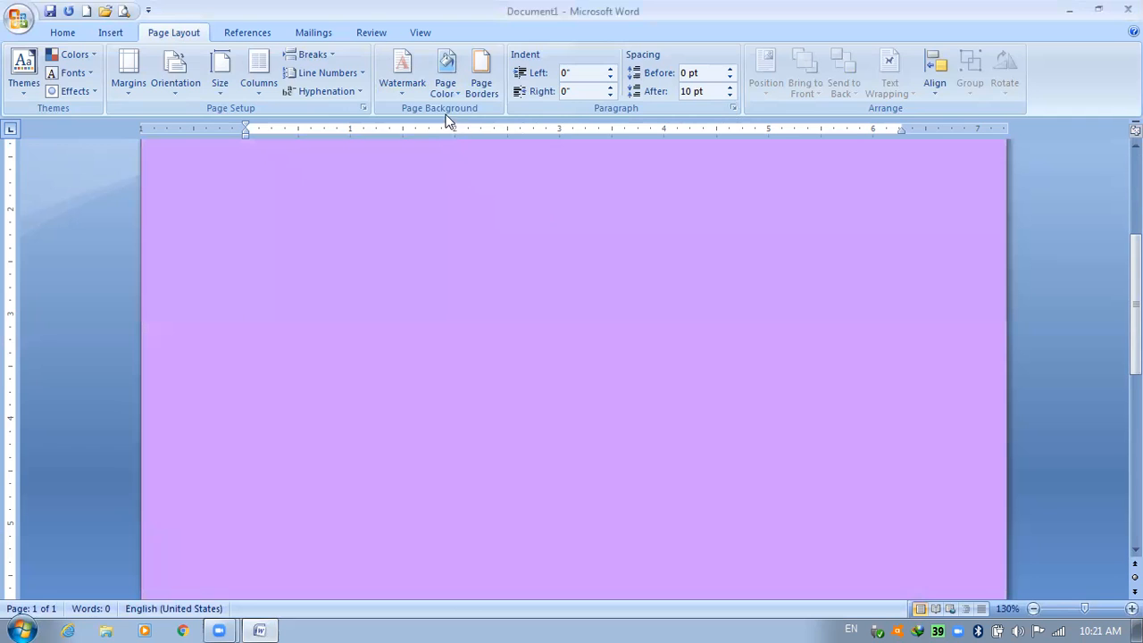
Fill the page background with a two-colour purple and white gradient in Diagonal up shading, using the variant with purple through the middle
click(445, 72)
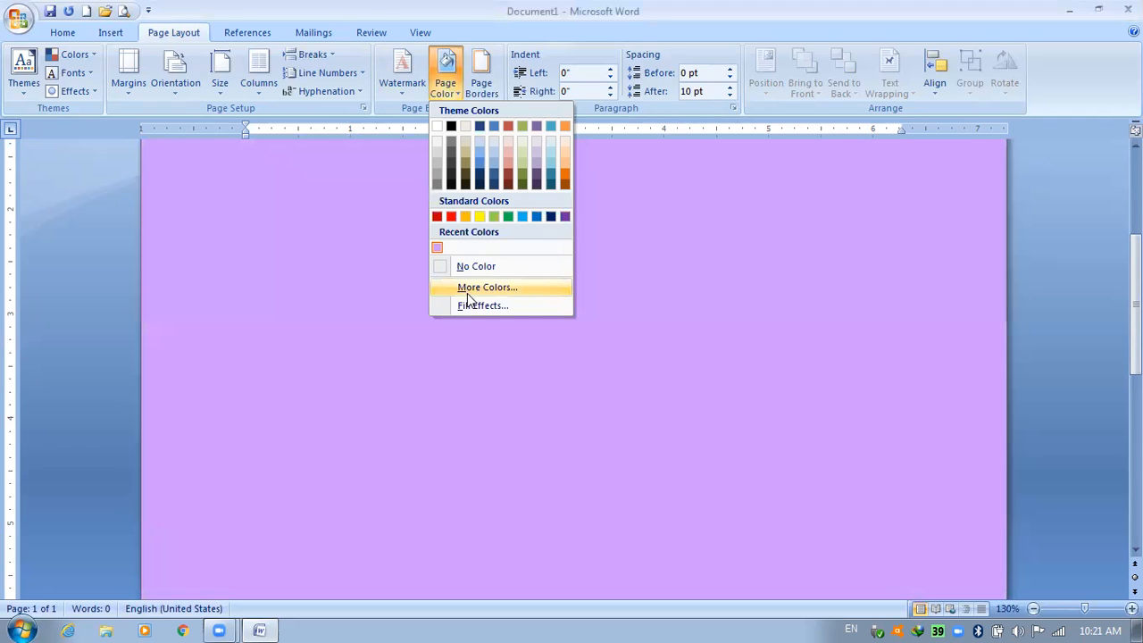
click(469, 306)
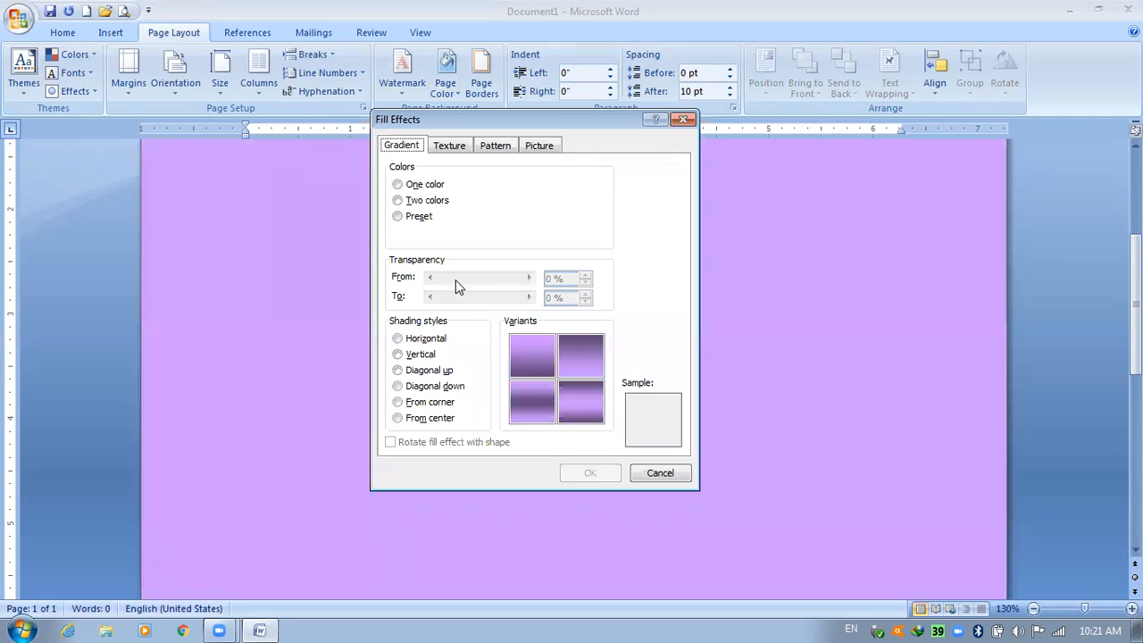
click(408, 201)
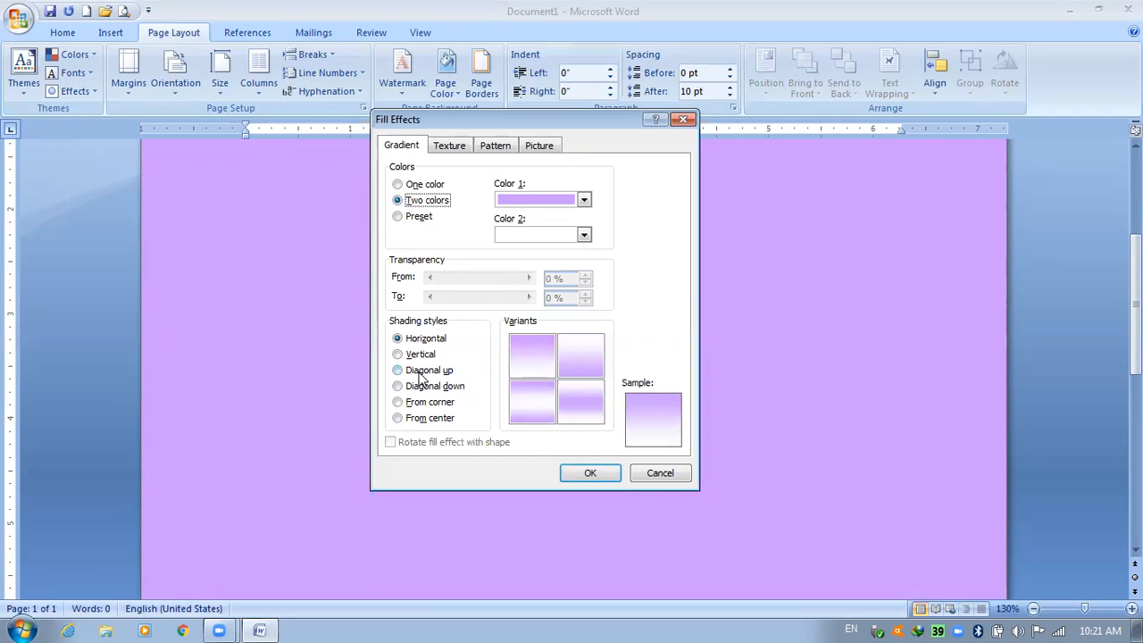
click(421, 371)
click(596, 408)
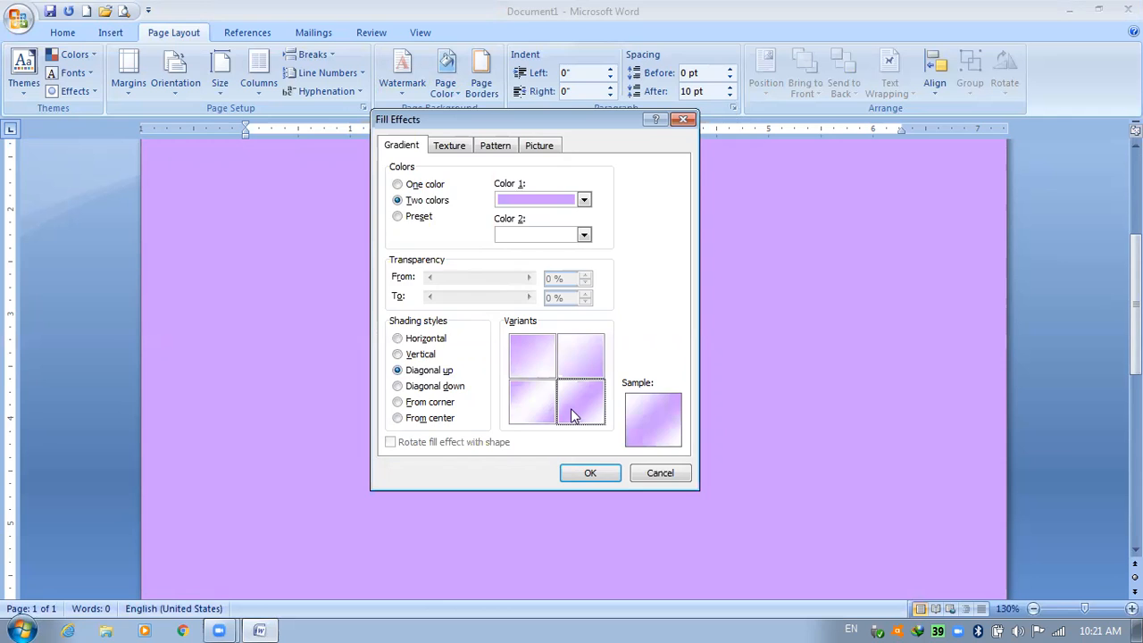
key(Return)
scroll(562, 314, up, 15)
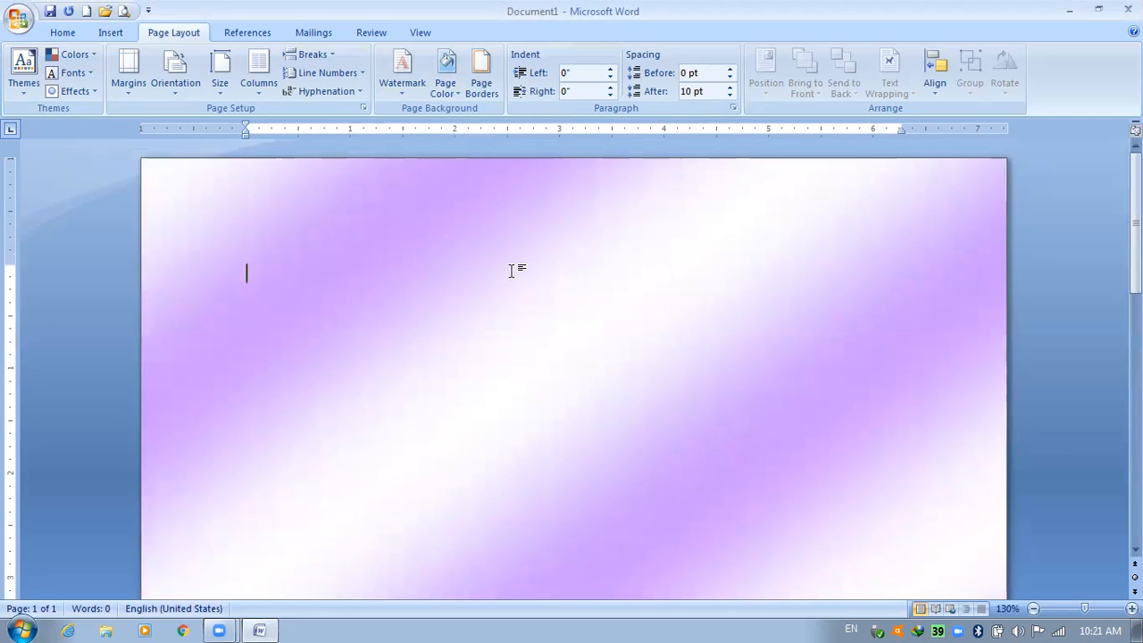
Change the page background to the Nightfall preset gradient with From corner shading and the lower-left variant
click(445, 79)
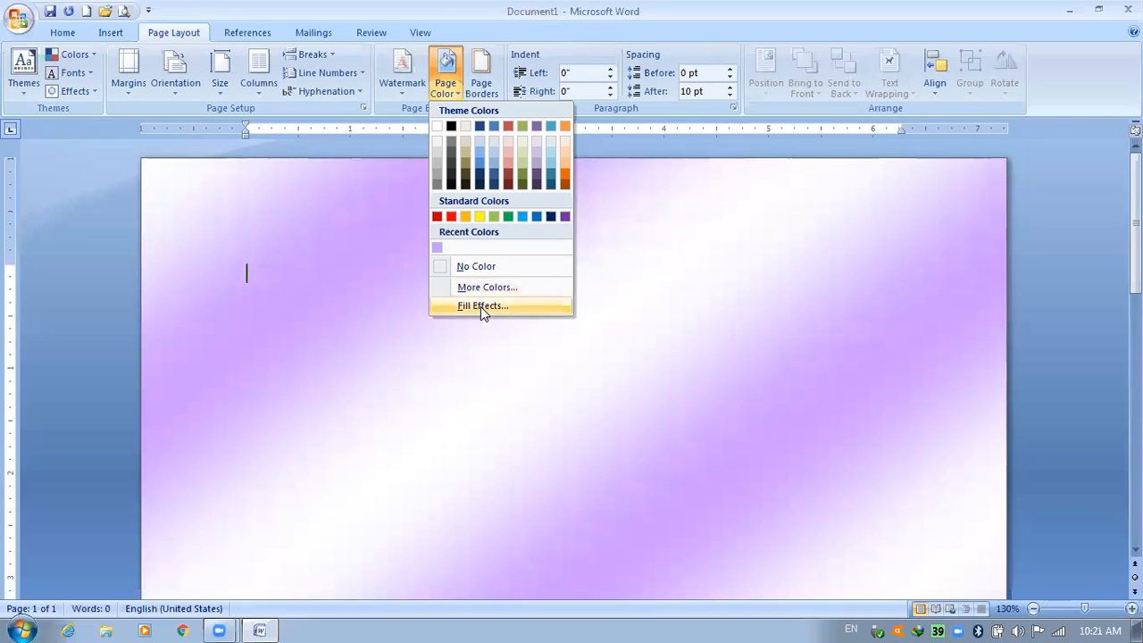
click(482, 306)
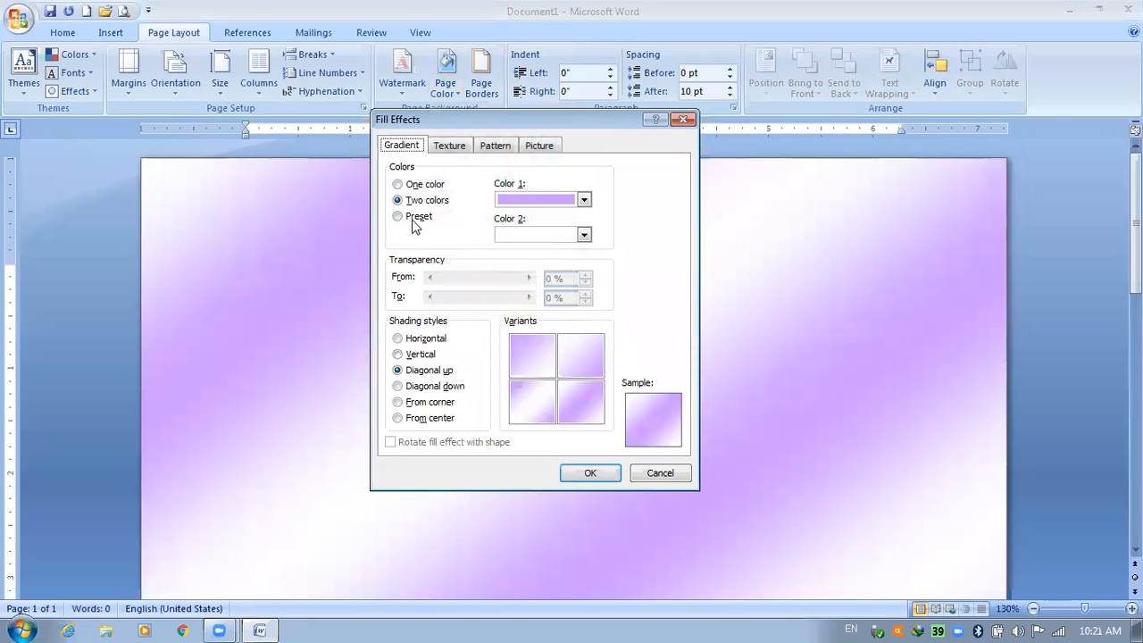
click(413, 219)
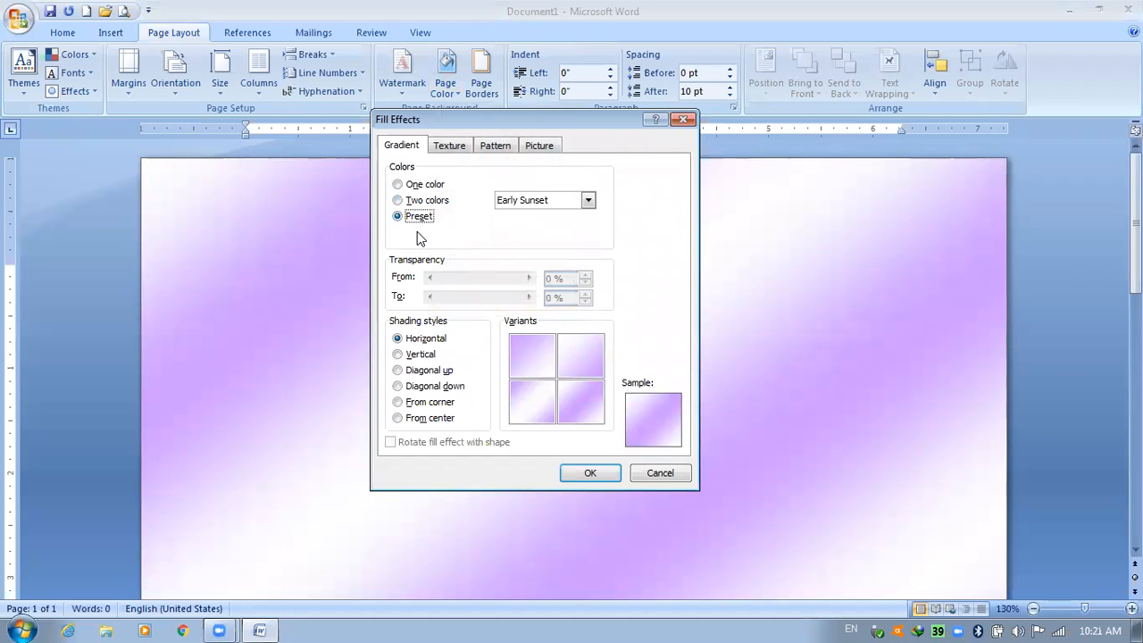
click(533, 204)
click(523, 238)
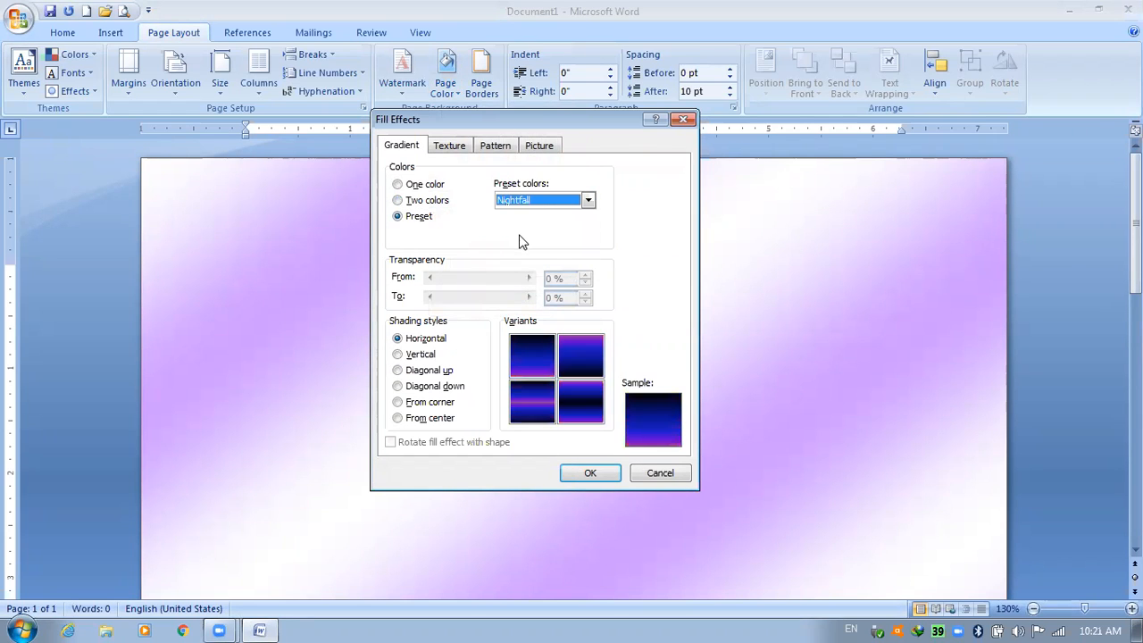
click(424, 402)
click(548, 405)
key(Return)
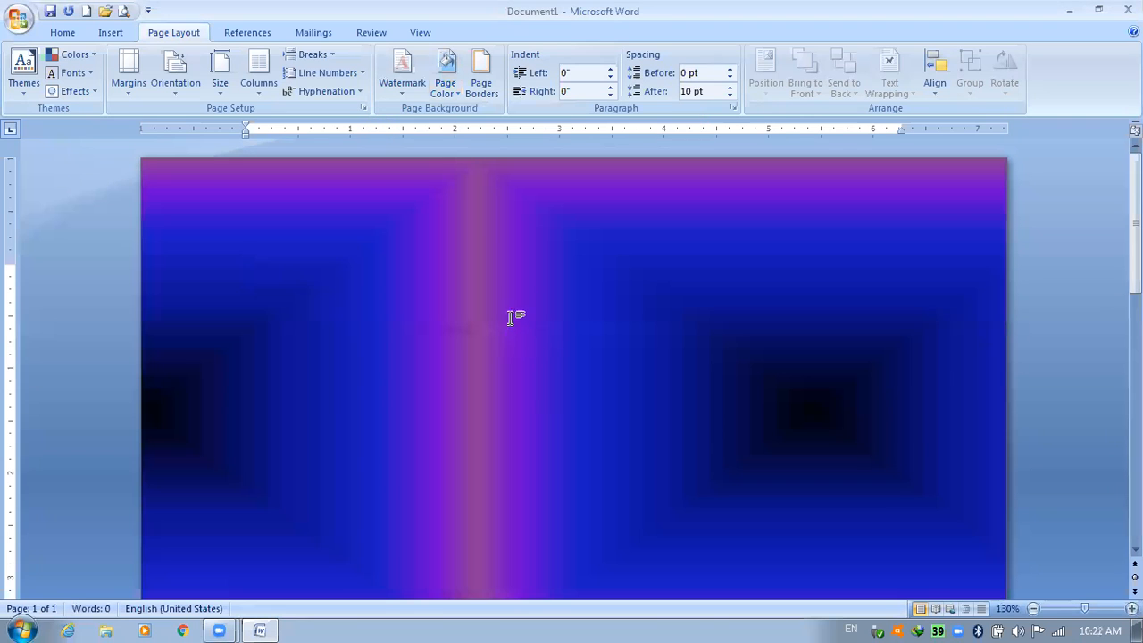
Replace the gradient with the Sand texture as the page background and check it over the full page
click(444, 85)
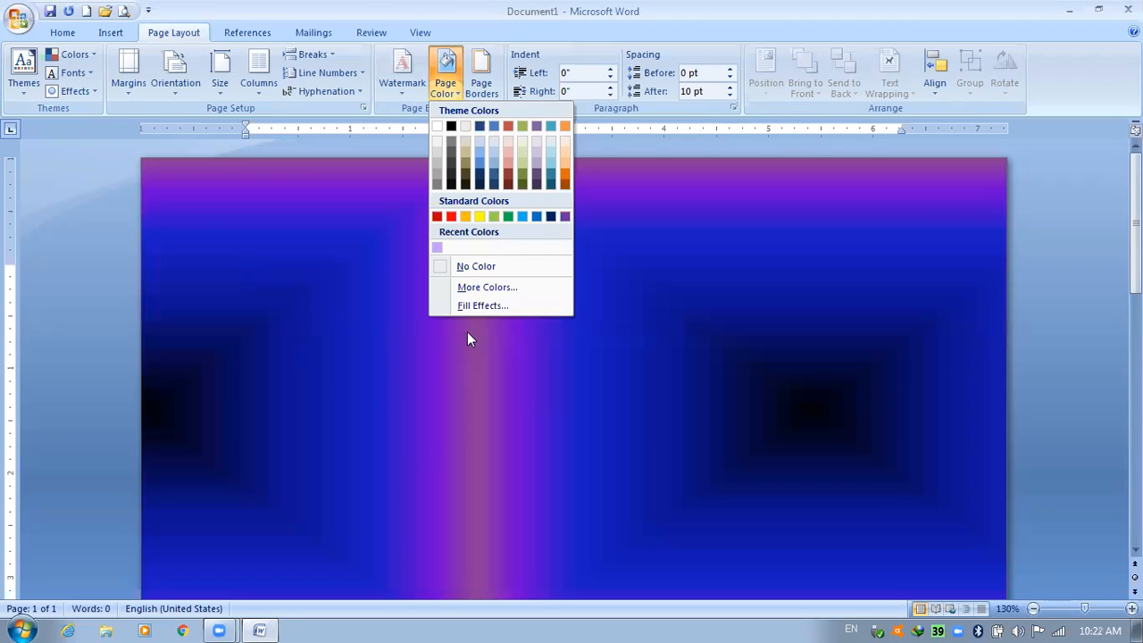
click(471, 306)
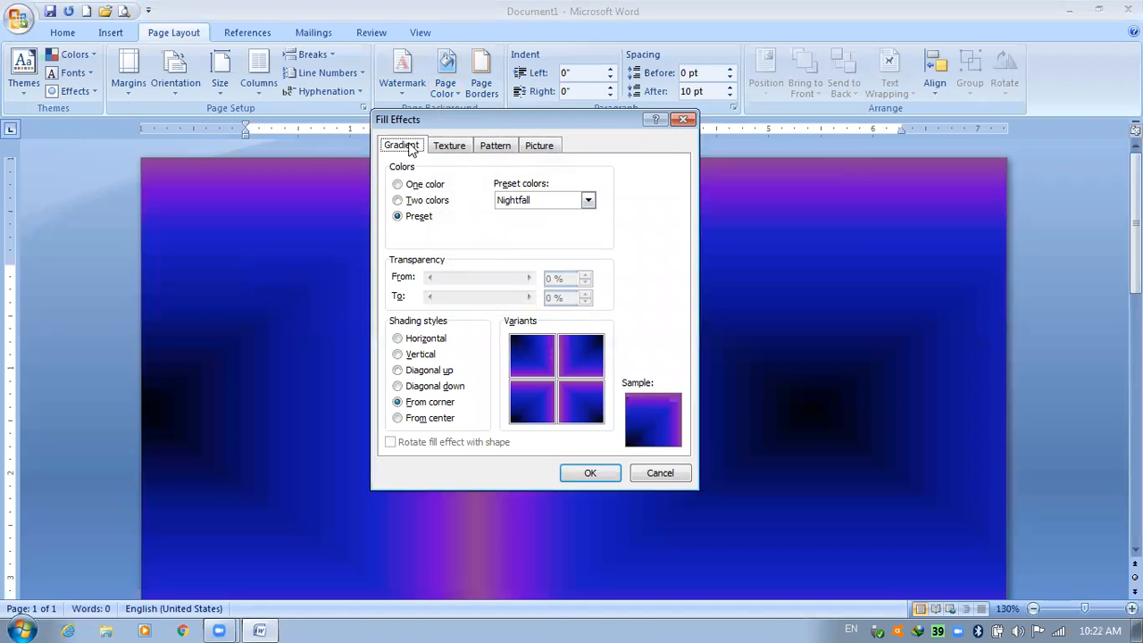
click(453, 147)
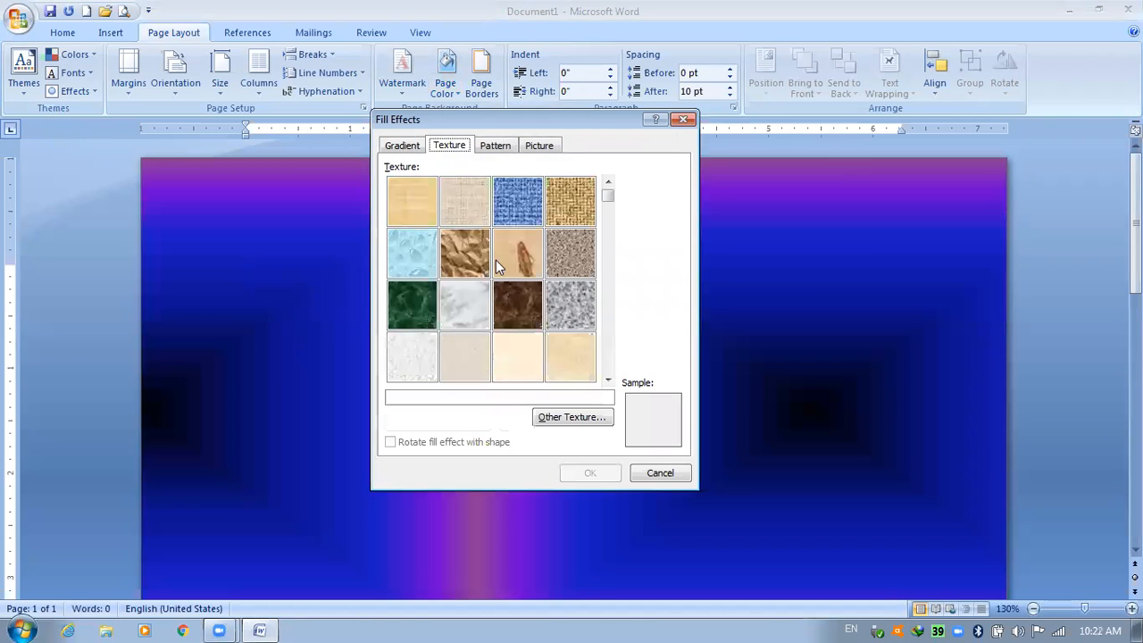
click(434, 326)
click(567, 312)
double_click(567, 257)
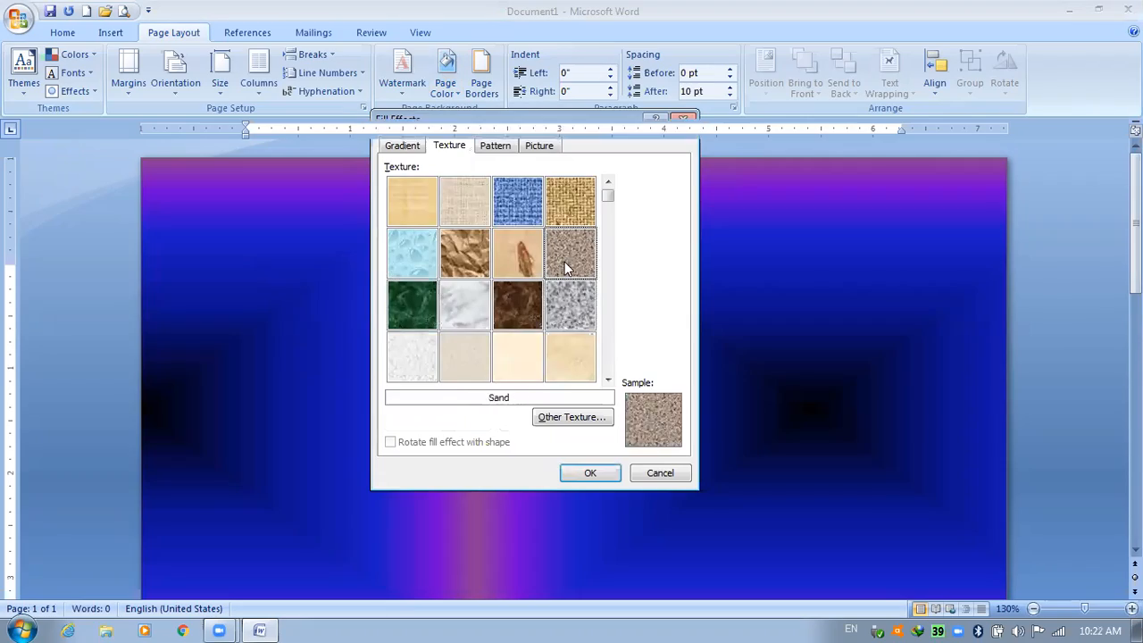
scroll(552, 295, down, 5)
scroll(552, 295, down, 10)
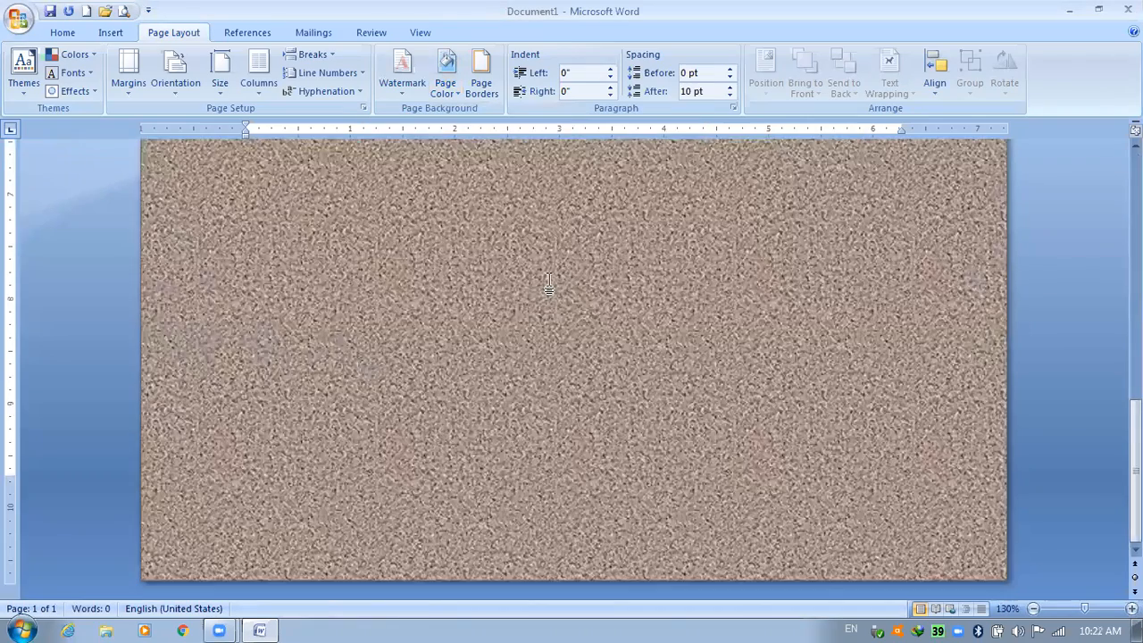
scroll(517, 216, up, 15)
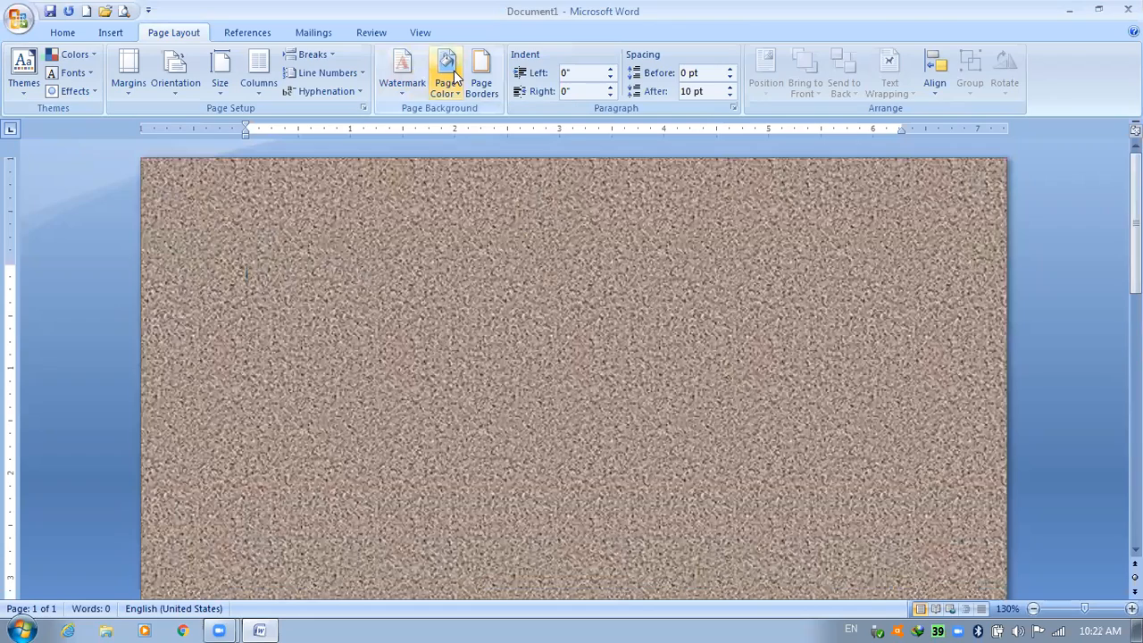
Replace the page background texture with the Dashed vertical pattern and check it over the full page
click(452, 73)
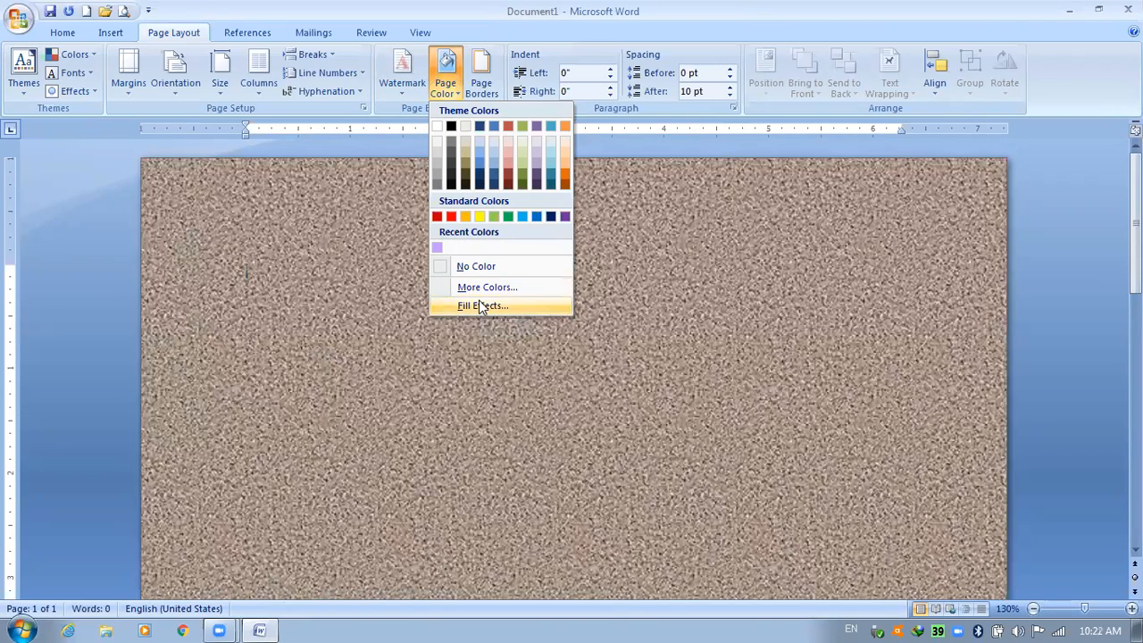
click(481, 306)
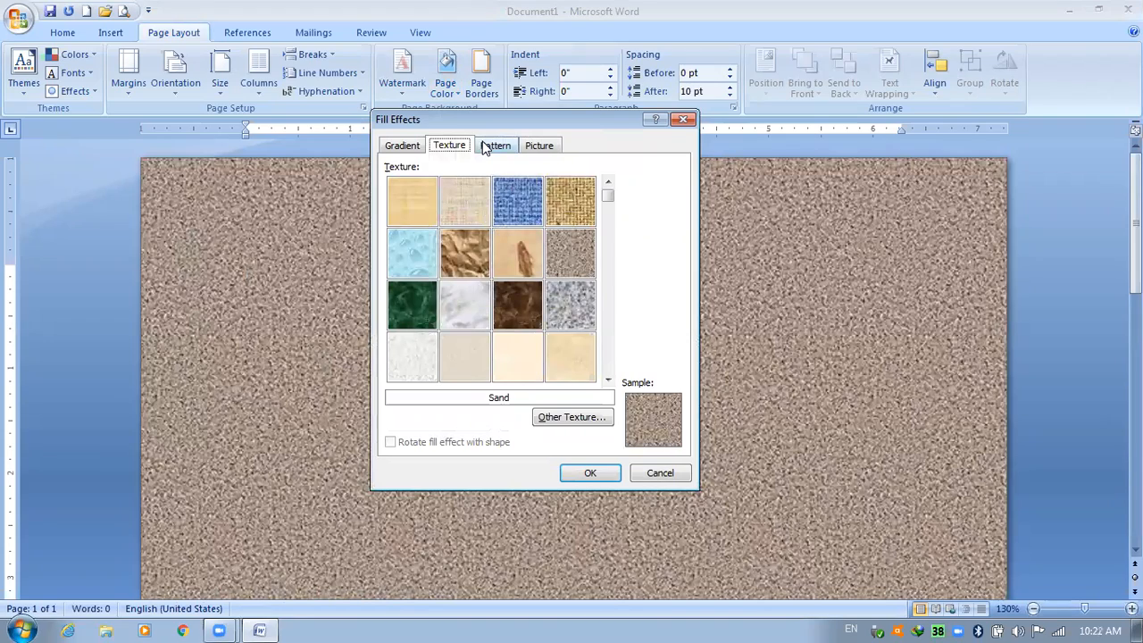
click(490, 145)
click(492, 256)
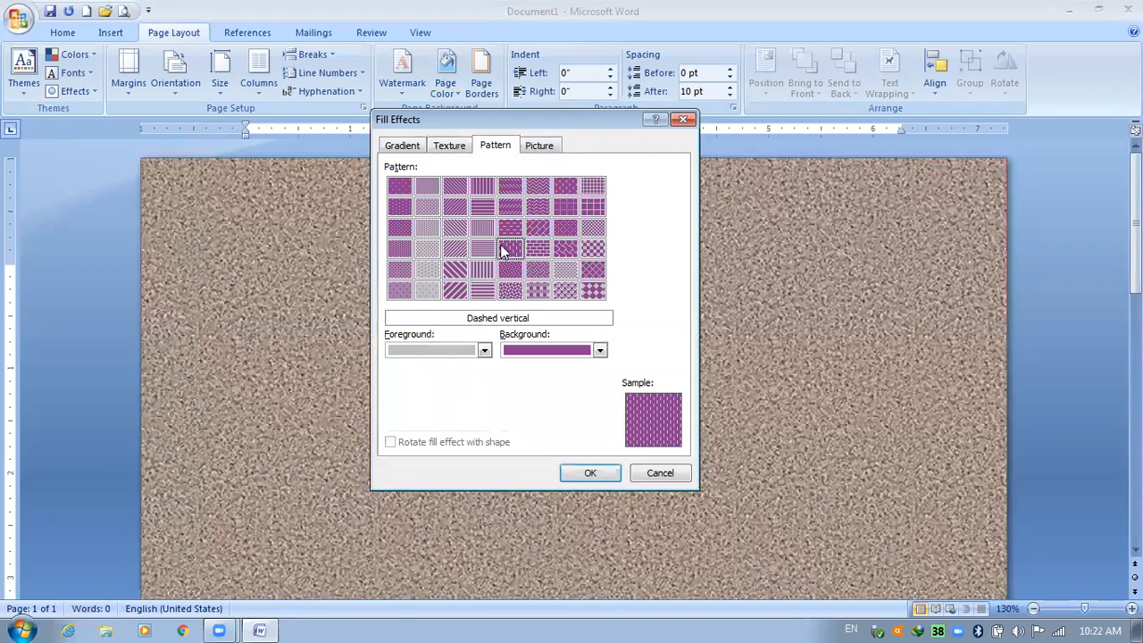
double_click(500, 244)
scroll(504, 263, up, 5)
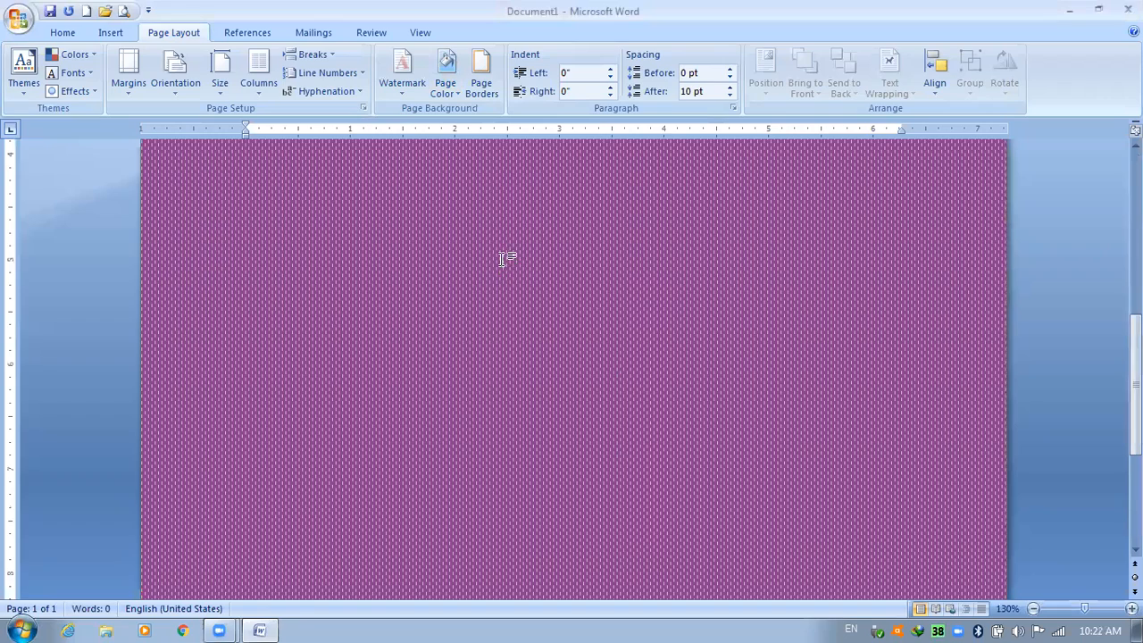
scroll(502, 260, up, 2)
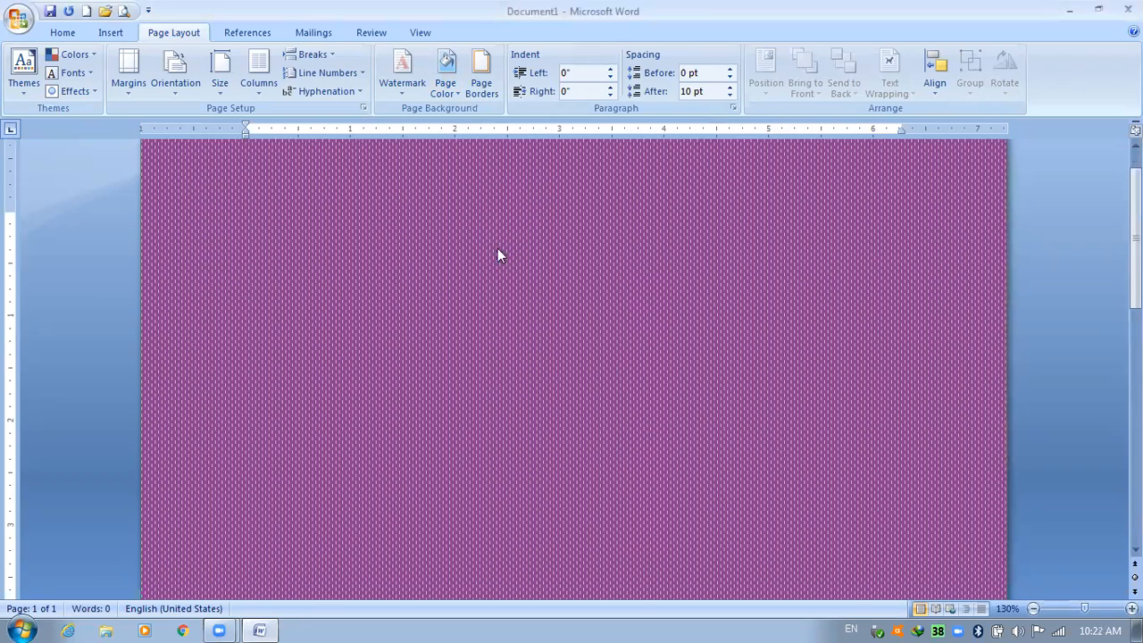
Set up a Box page border for the whole document using the triple-line style of equal thin lines
click(480, 71)
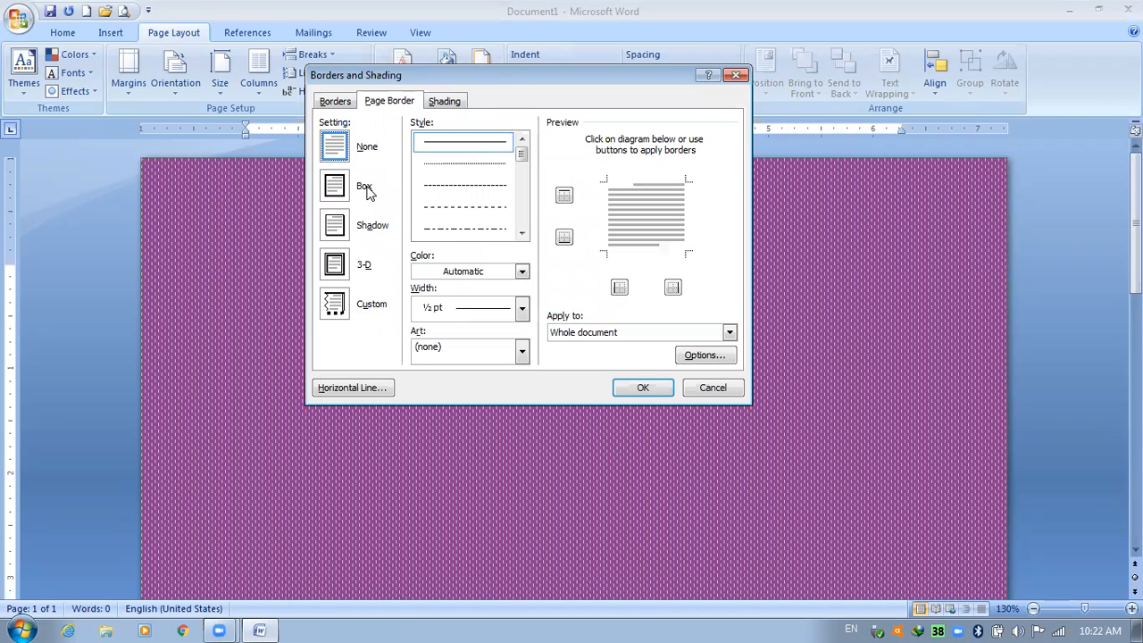
click(335, 186)
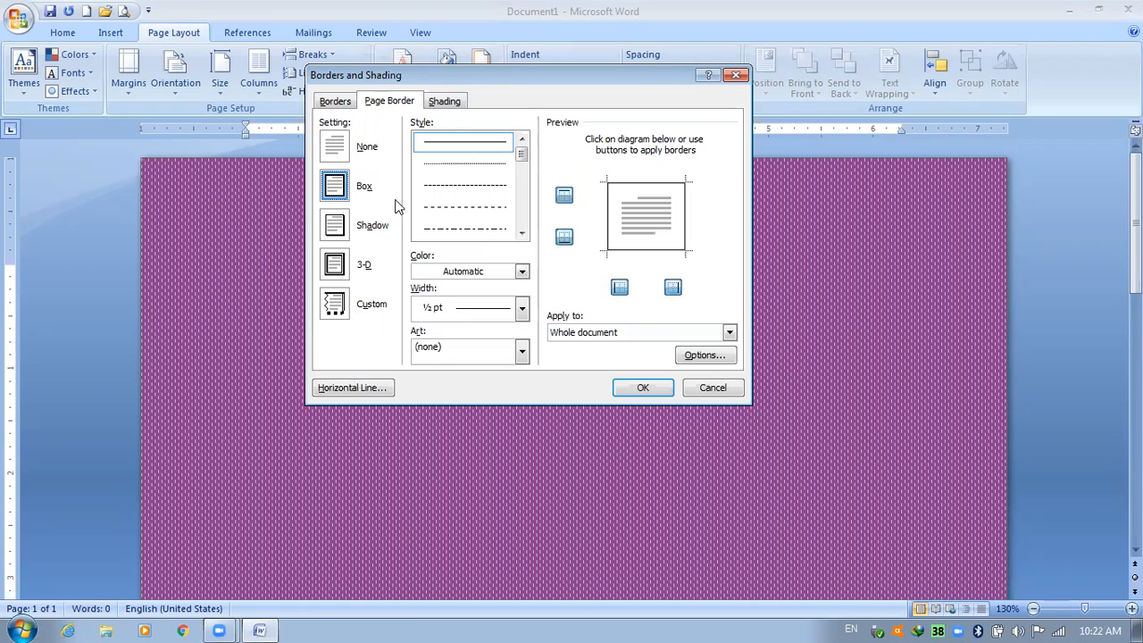
click(522, 233)
click(521, 233)
click(521, 233)
click(521, 233)
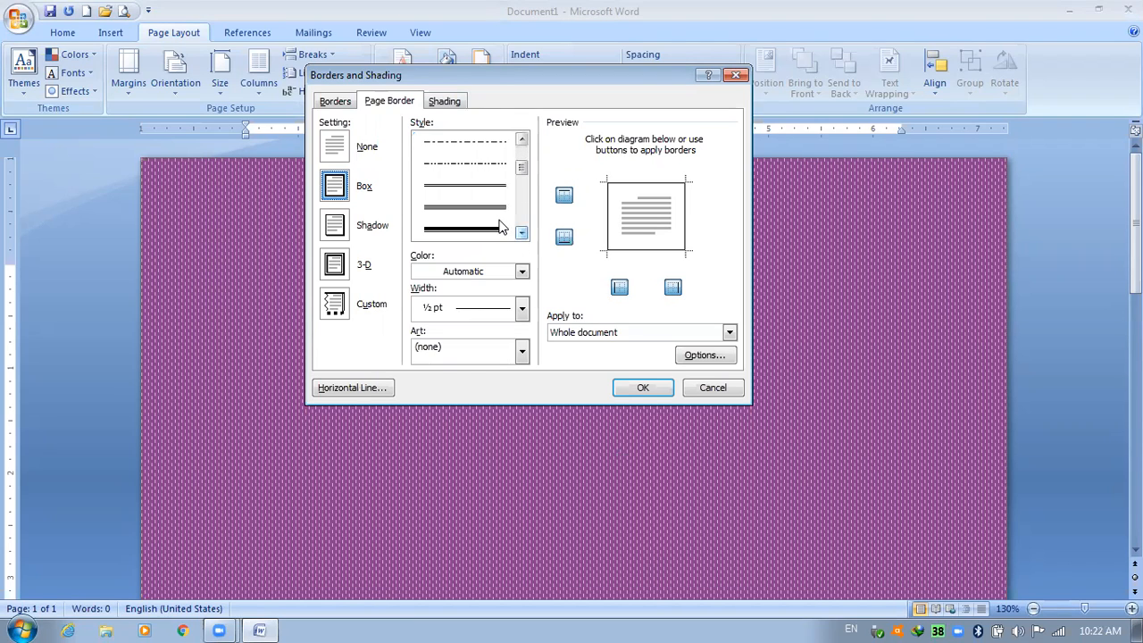
click(493, 212)
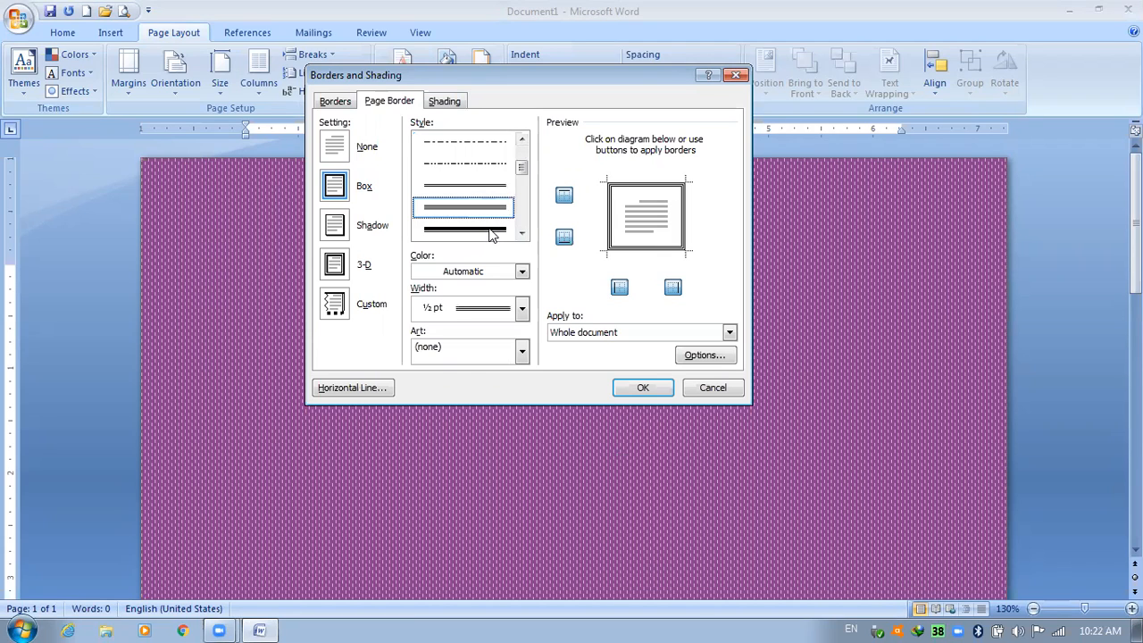
Colour the page border dark teal, set its width to 2 ¼ pt and apply it to the page
click(521, 272)
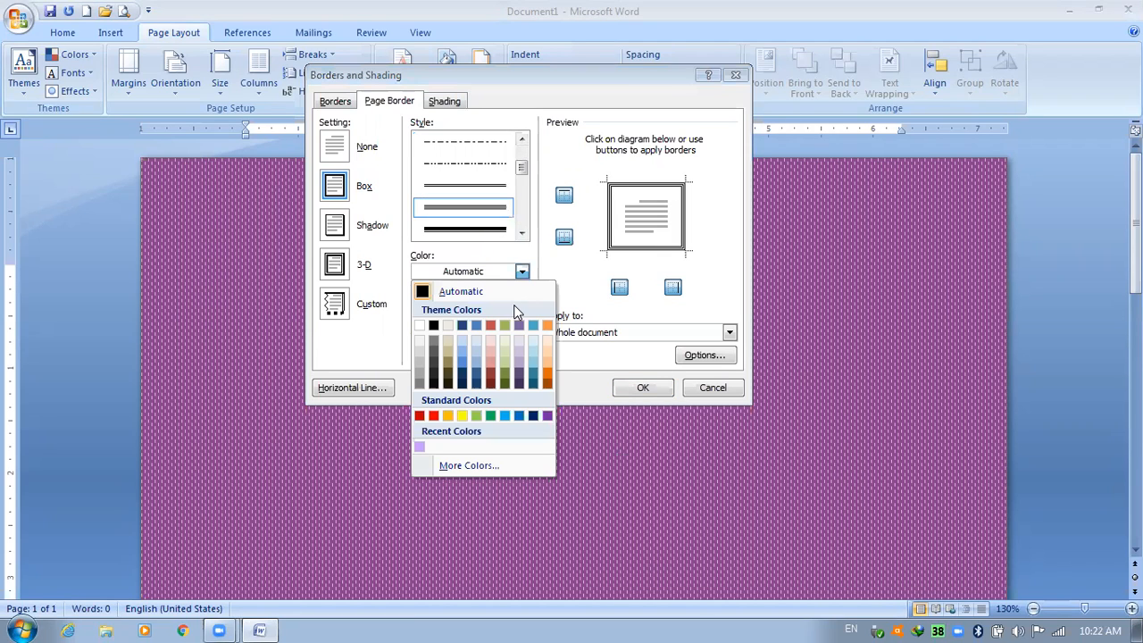
click(538, 375)
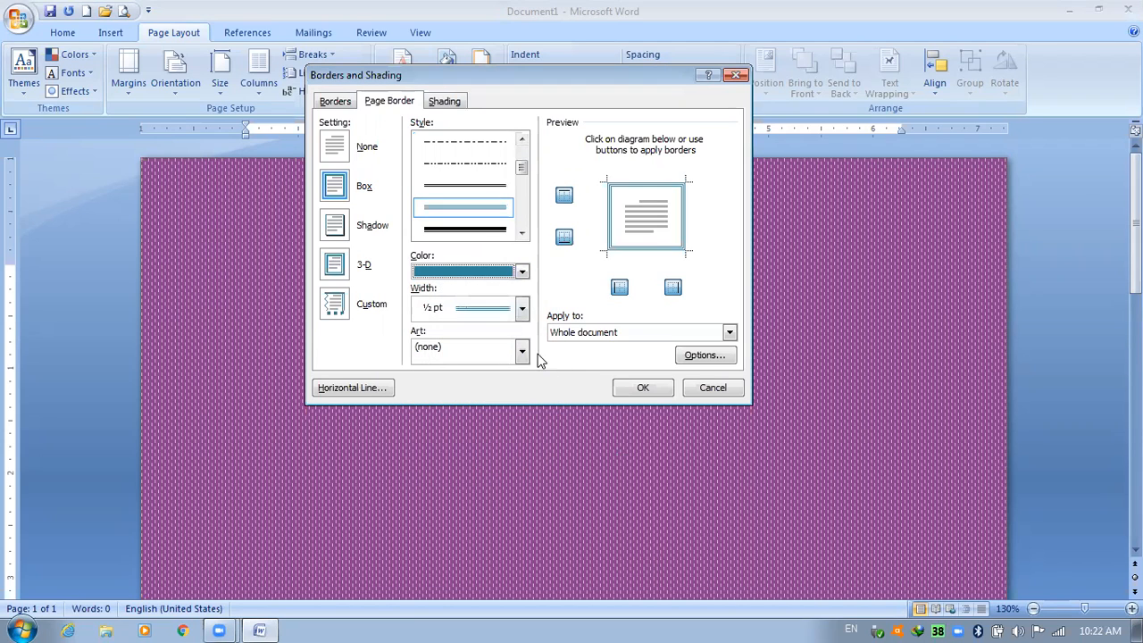
click(521, 308)
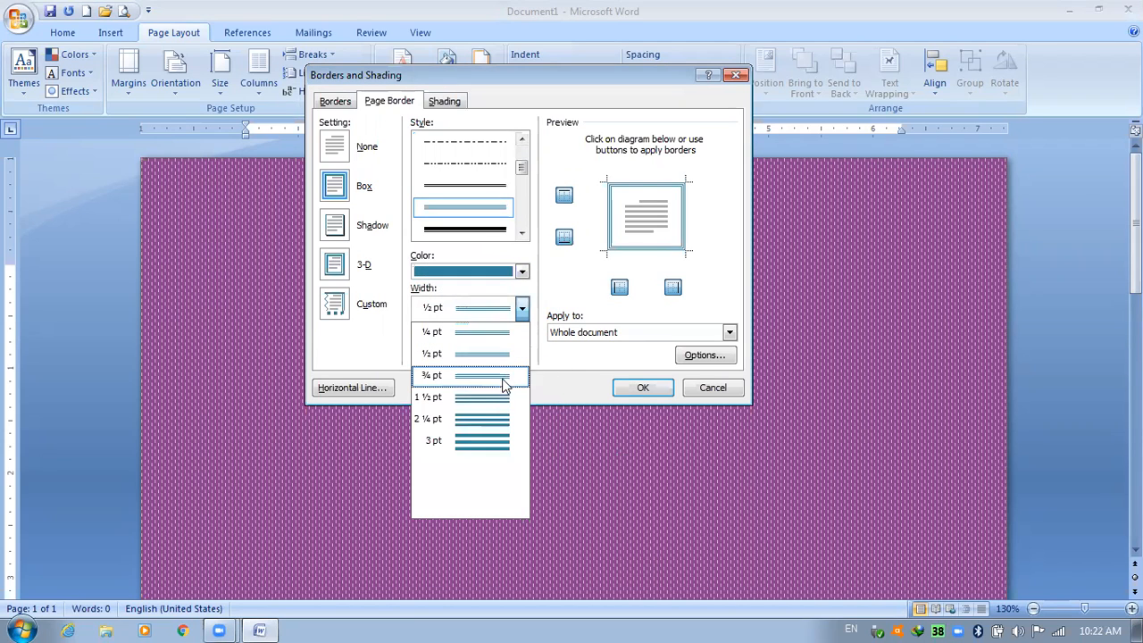
click(478, 418)
click(645, 386)
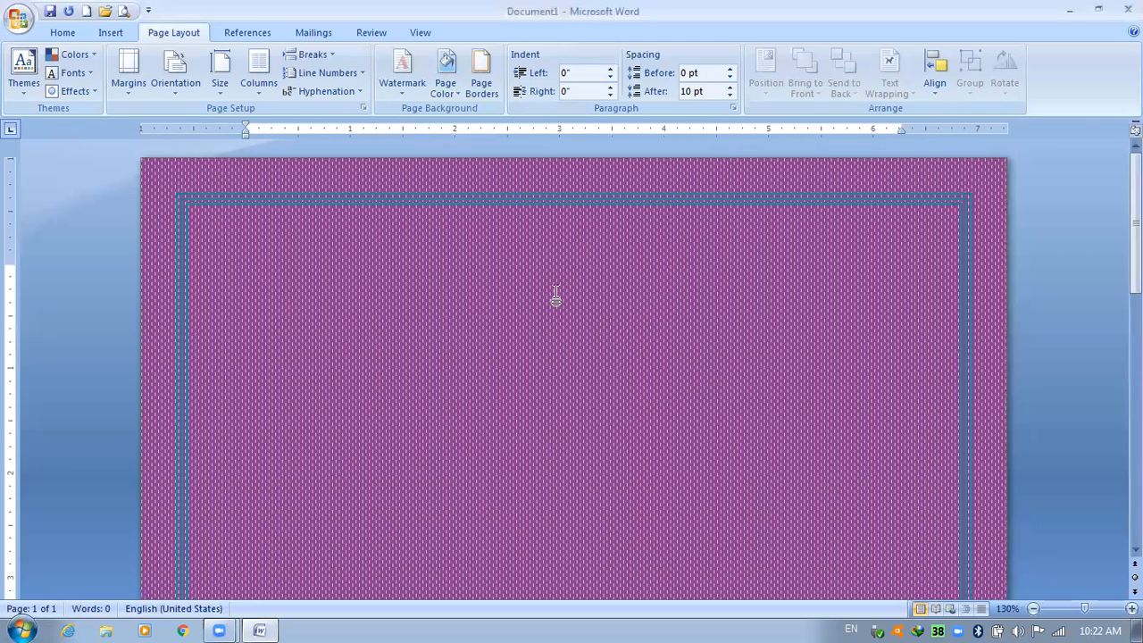
Replace the page border's line style with the leafy vine art border that has flower corners, and apply it to the whole document
click(478, 87)
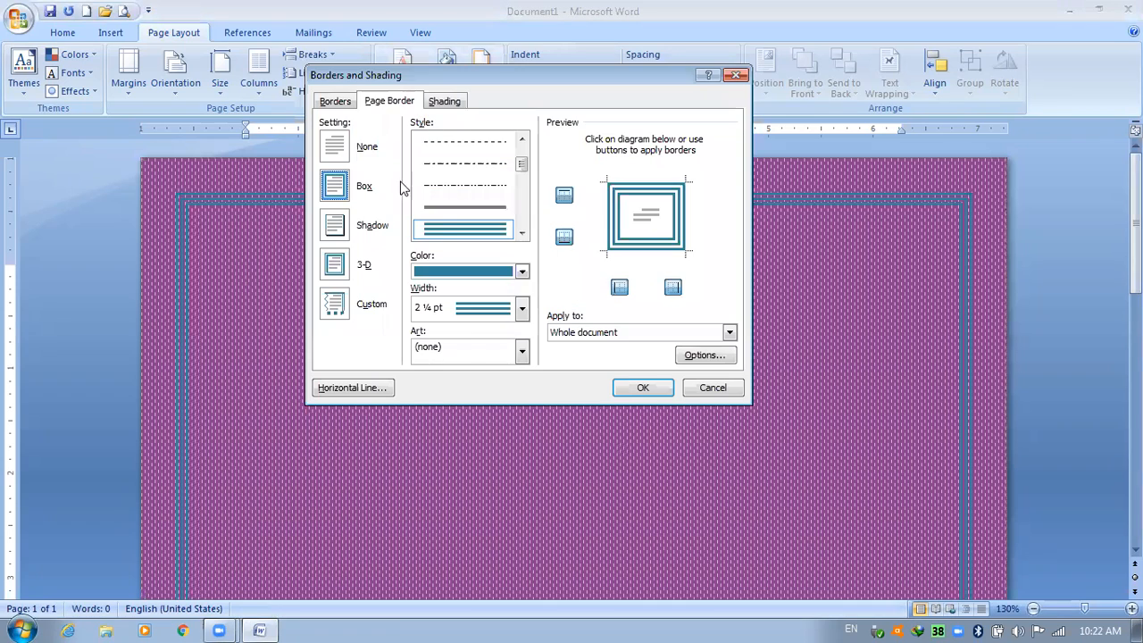
click(461, 355)
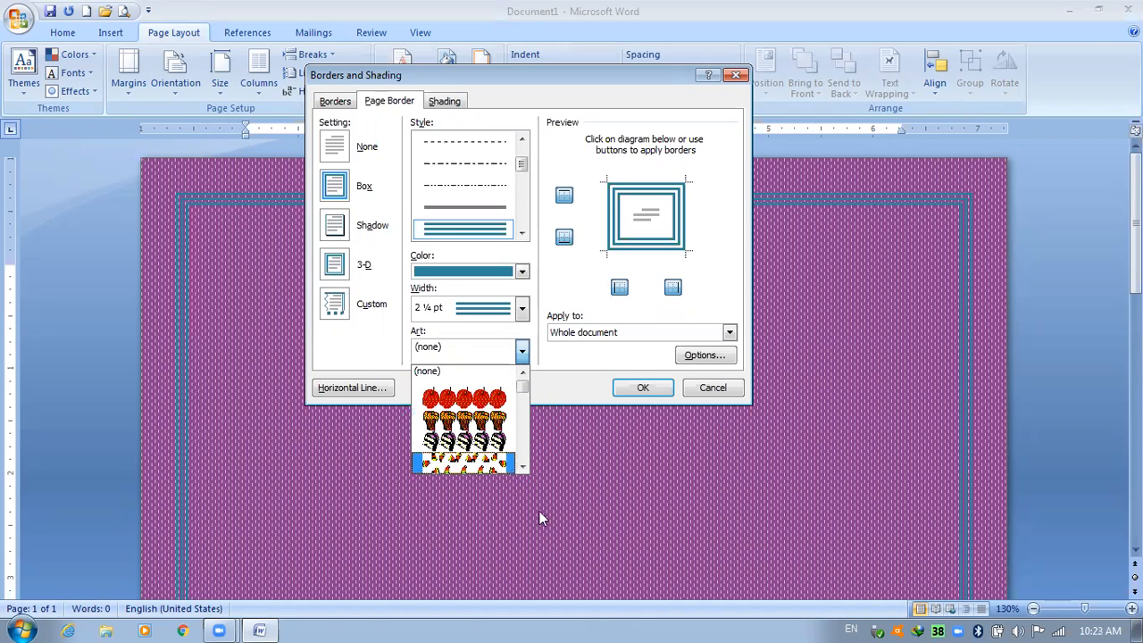
click(524, 467)
click(523, 466)
click(523, 466)
click(524, 466)
click(524, 466)
click(523, 466)
click(523, 466)
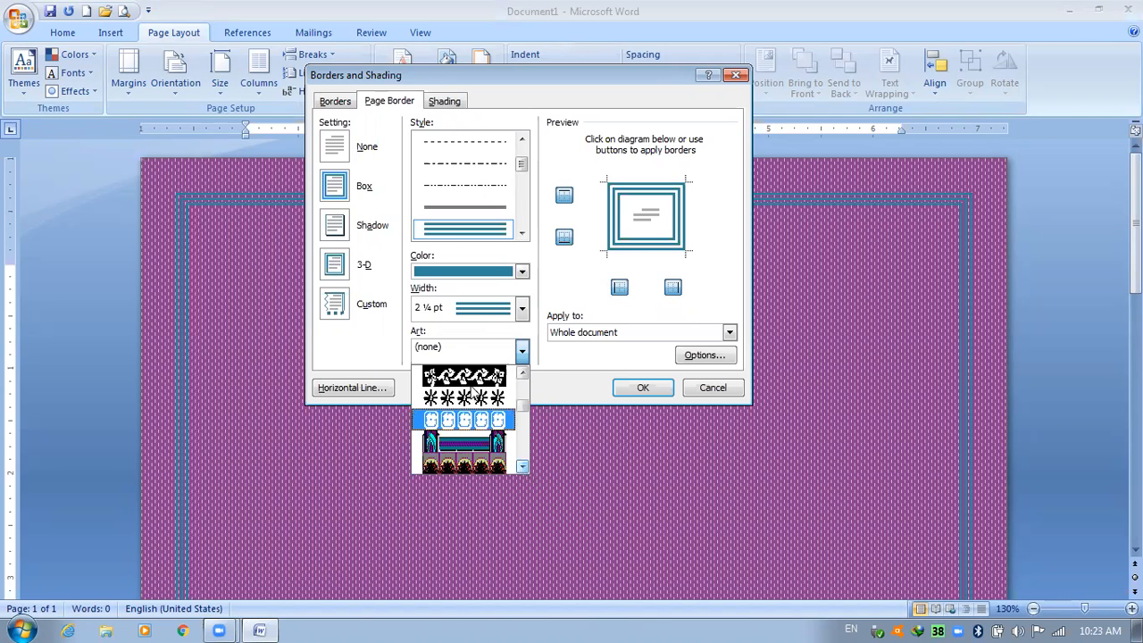
click(487, 294)
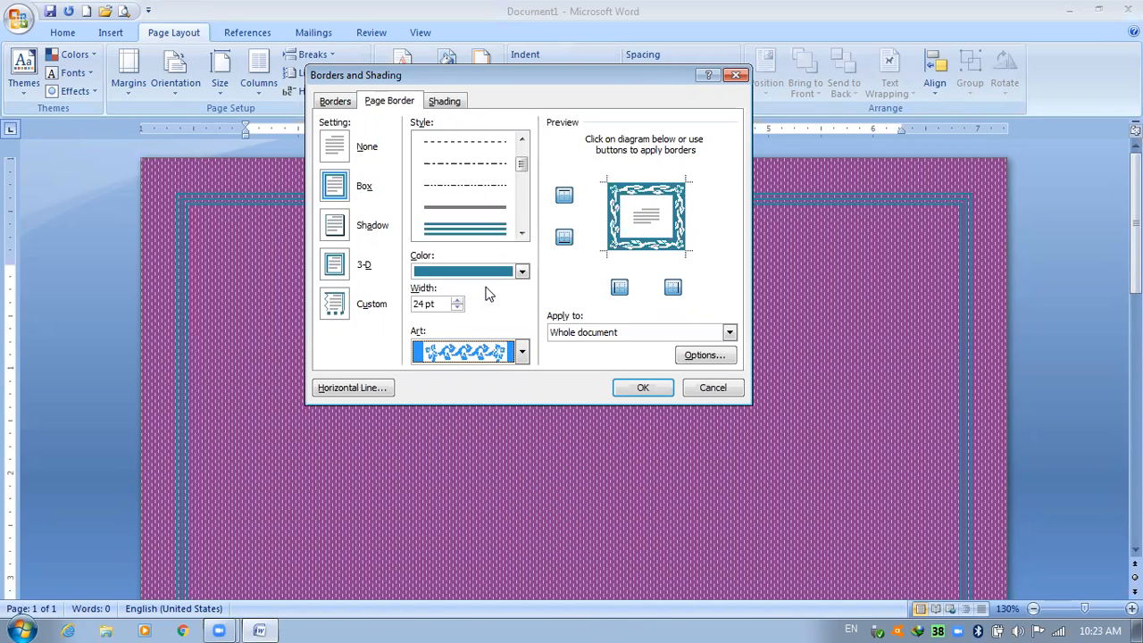
click(649, 384)
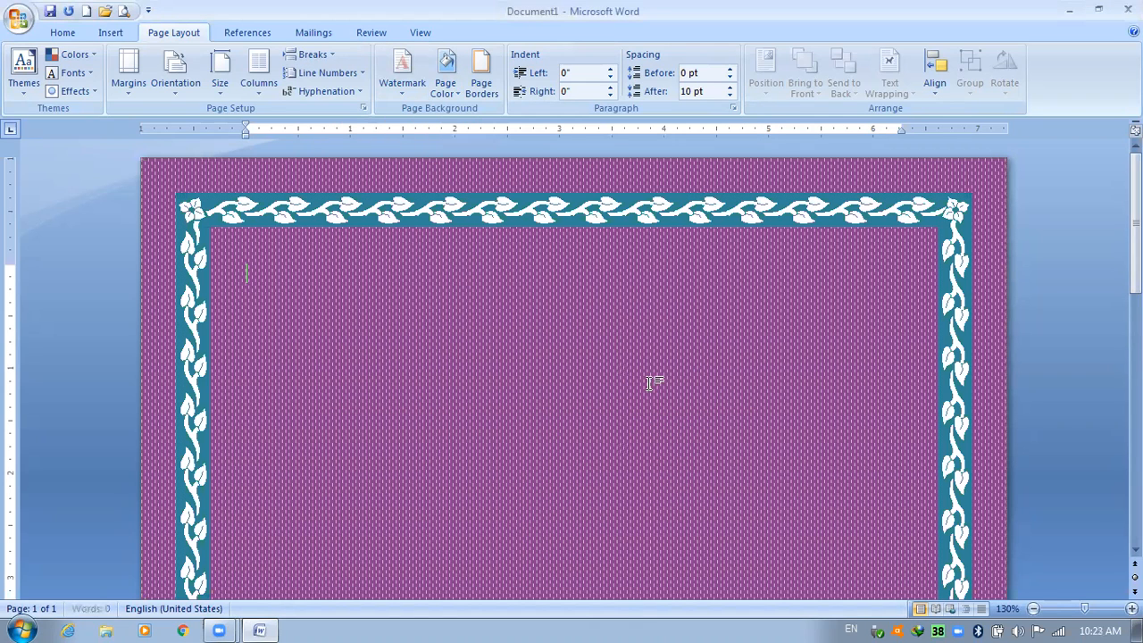